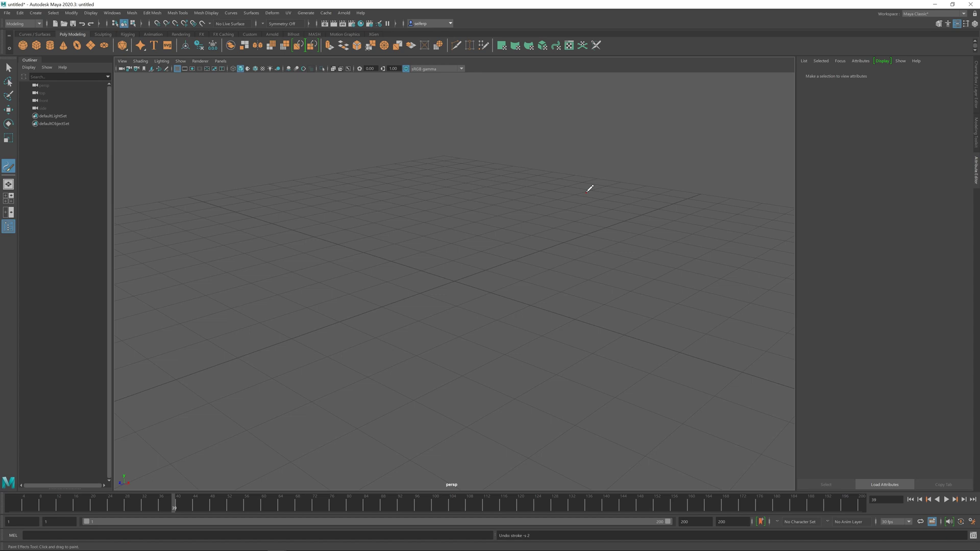
Step: Open the Content Browser and show the TreesMesh brushes among the Paint Effects examples
left_click(113, 14)
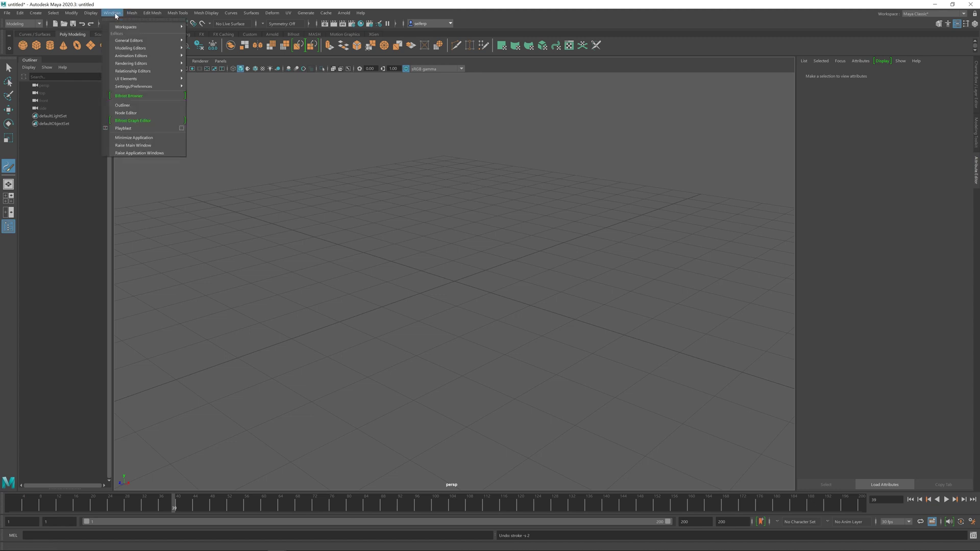
mouse_move(127, 44)
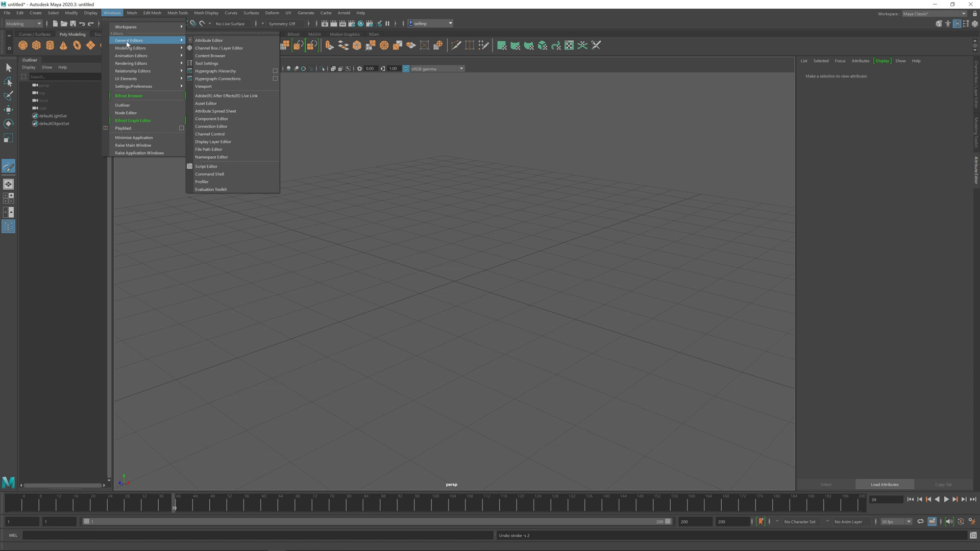
left_click(210, 56)
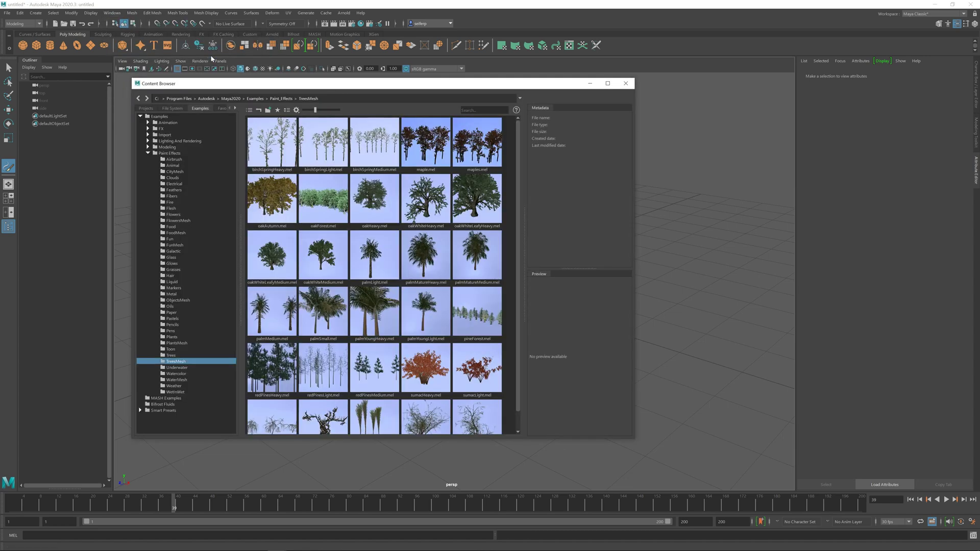
double_click(182, 156)
double_click(181, 155)
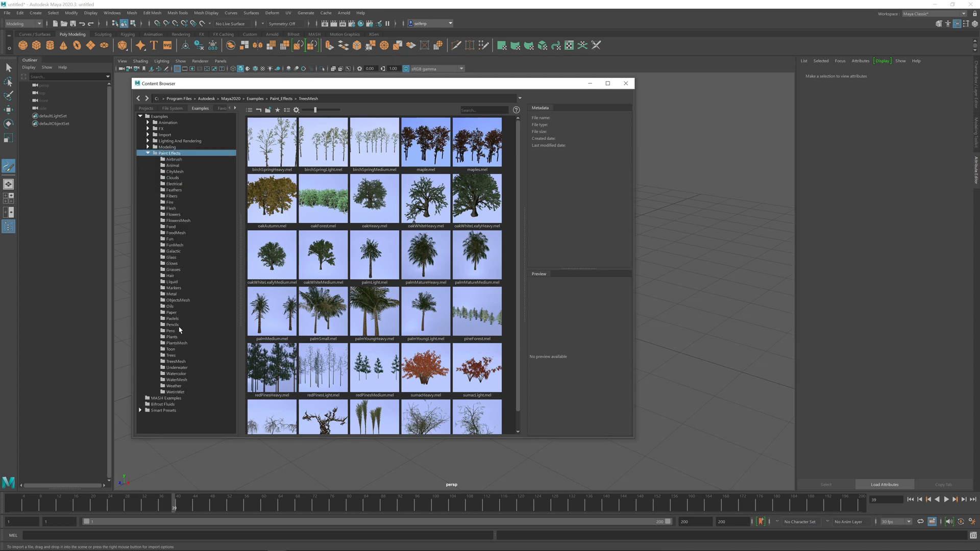
left_click(176, 362)
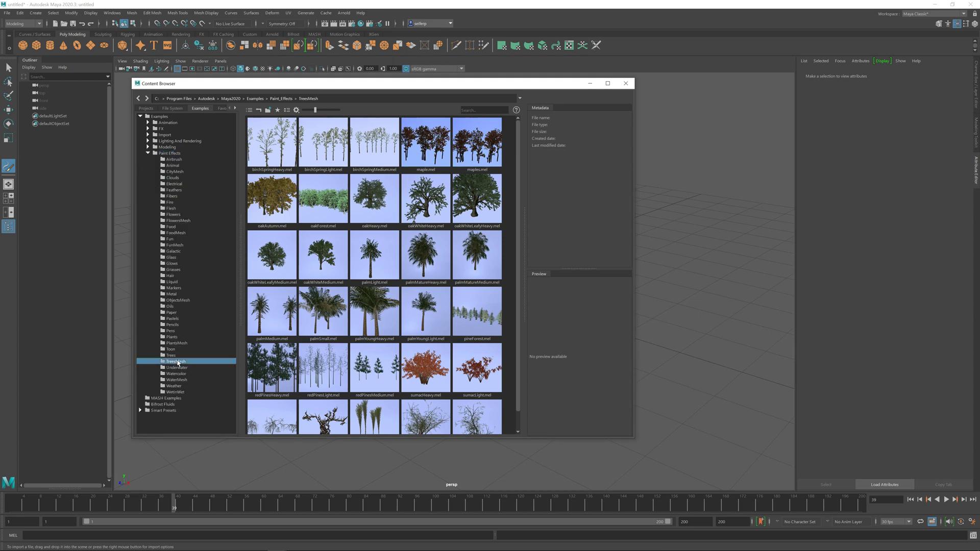
Step: Choose the willowStraightHeavy.mel brush and close the Content Browser
scroll(408, 332, "down", 1)
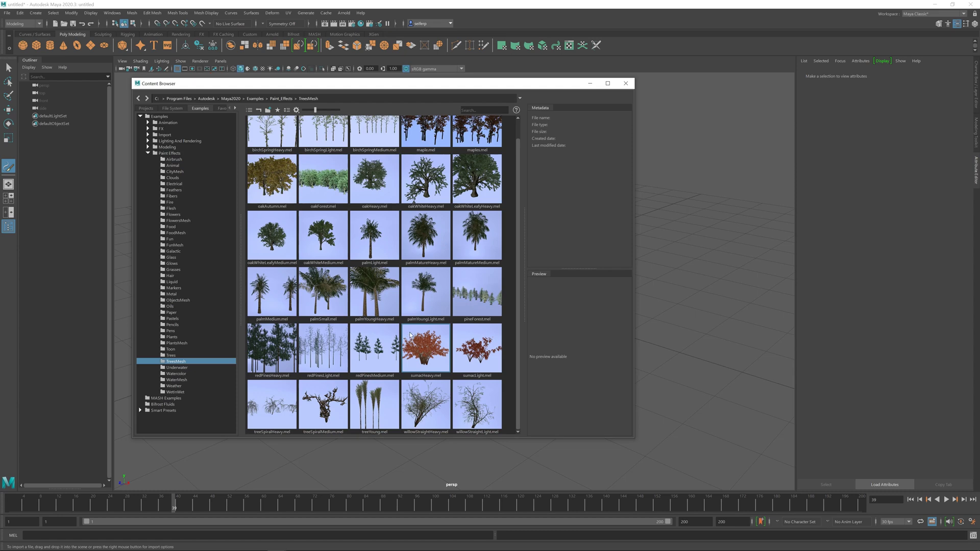
left_click(426, 420)
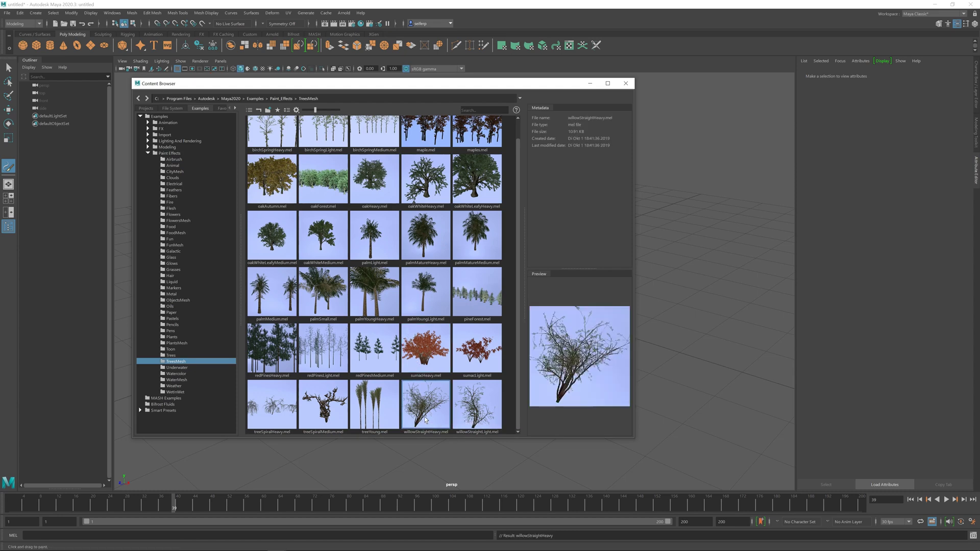
left_click(626, 83)
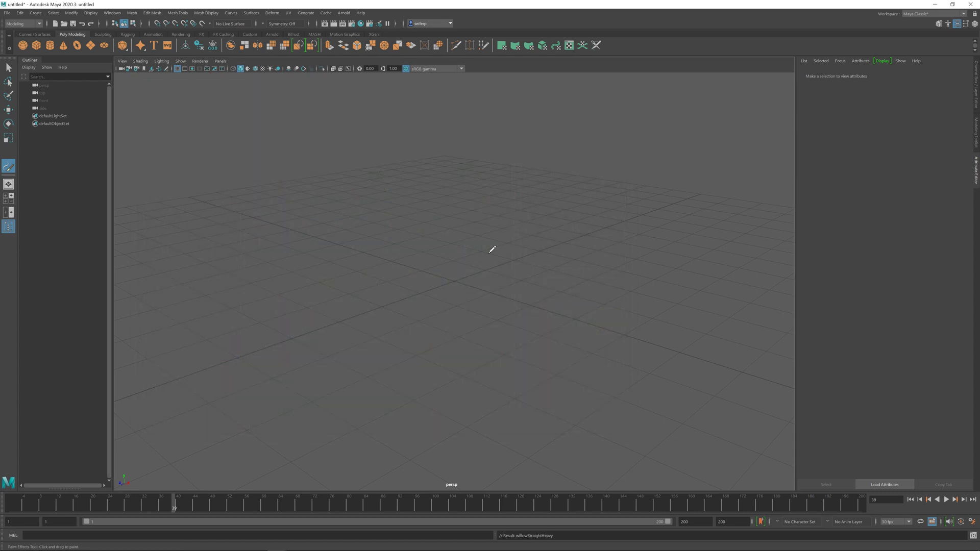
Step: Paint a single willow tree with a very short stroke at the grid's centre, undoing the longer trial stroke
left_click_drag(453, 281, 514, 273)
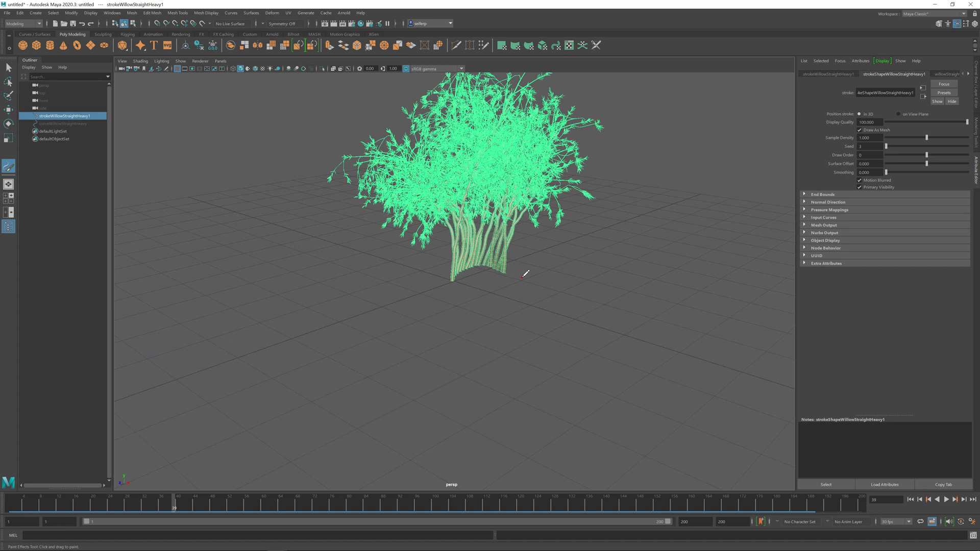
key("ctrl+z")
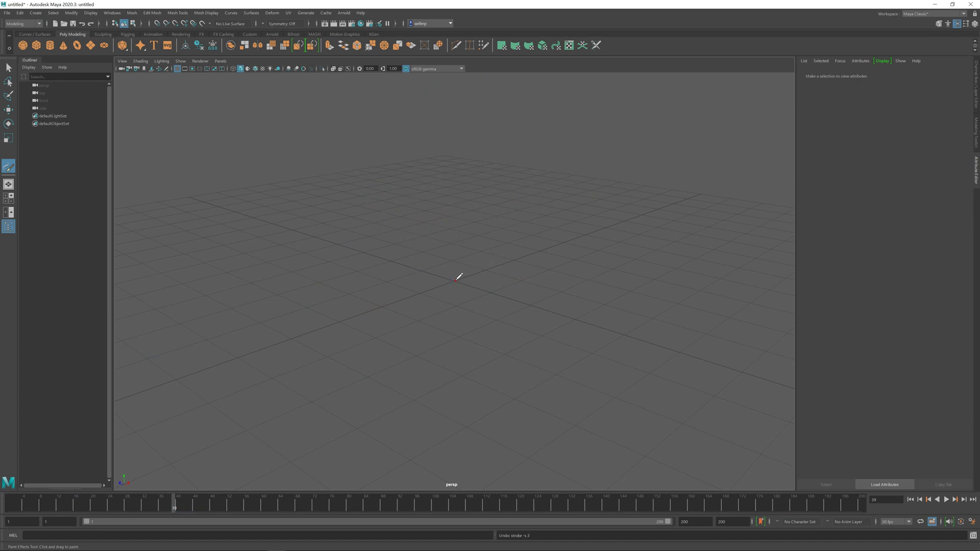
left_click_drag(459, 277, 462, 274)
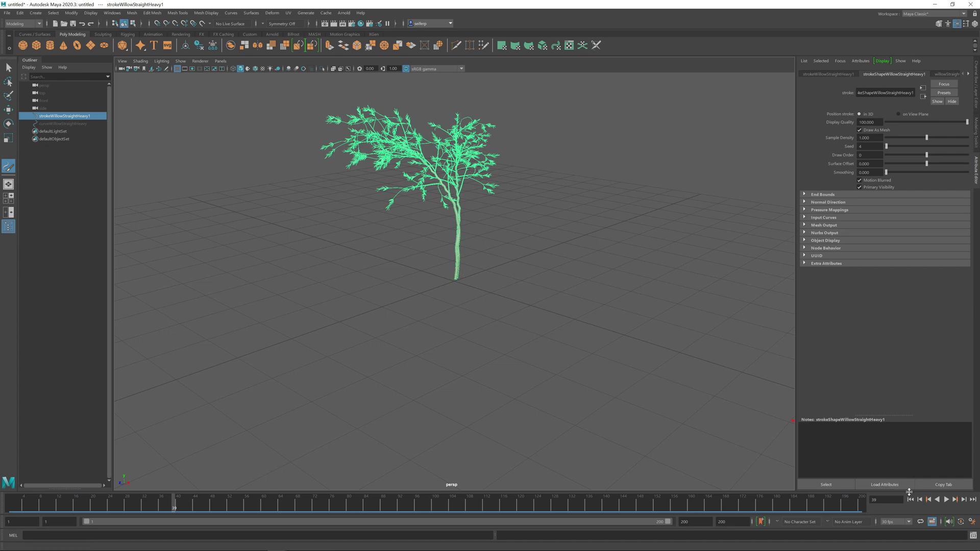
Step: Start playback and try a Turbulence of 1 in the willow brush's attributes
left_click(946, 499)
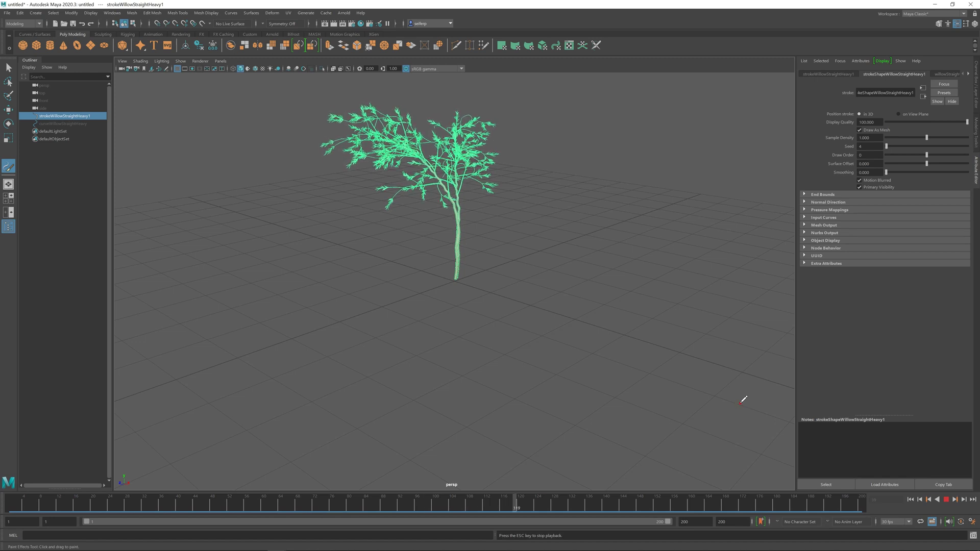
left_click(947, 74)
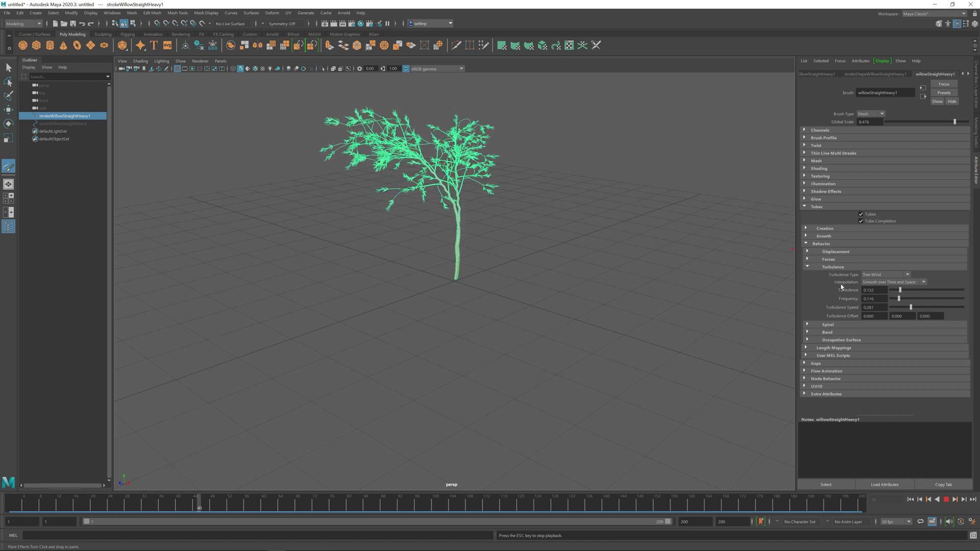
left_click(868, 290)
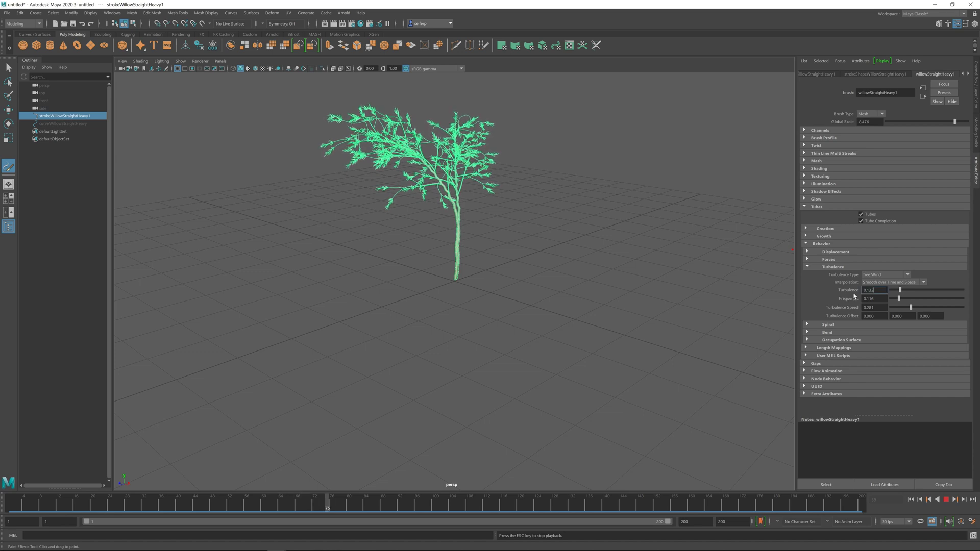
key("ctrl+a")
type("1")
key("Return")
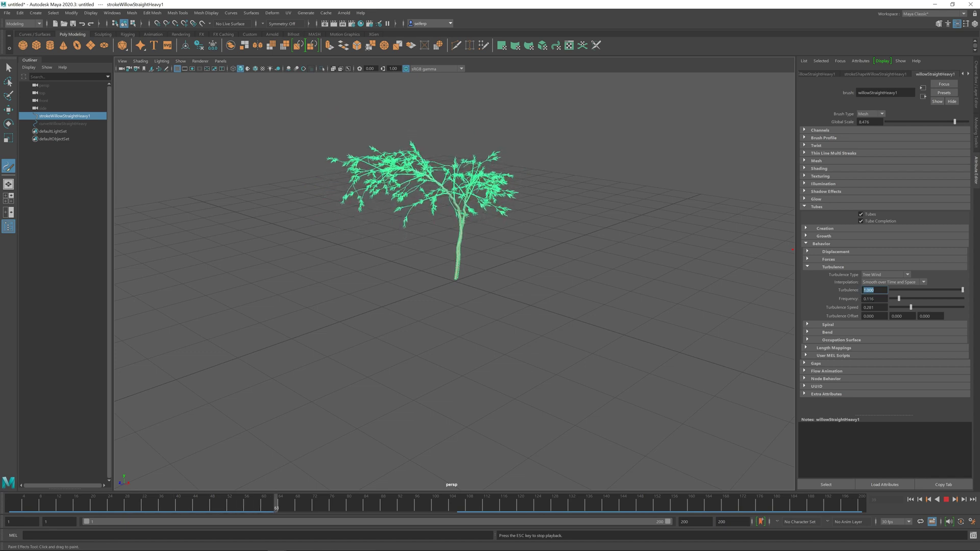
Step: Set the brush's Turbulence to 0.145, stop playback and change the Turbulence Type to World Force
type("0.145")
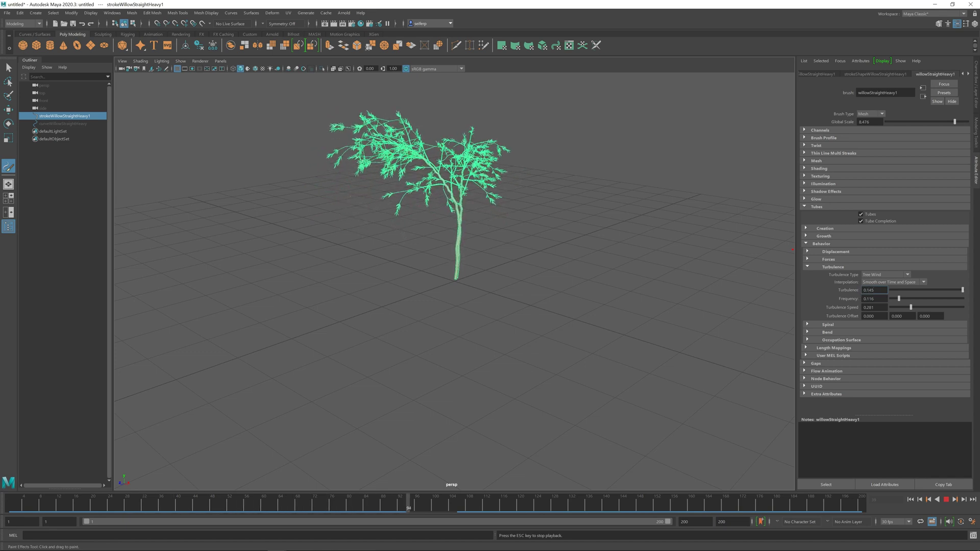
key("Return")
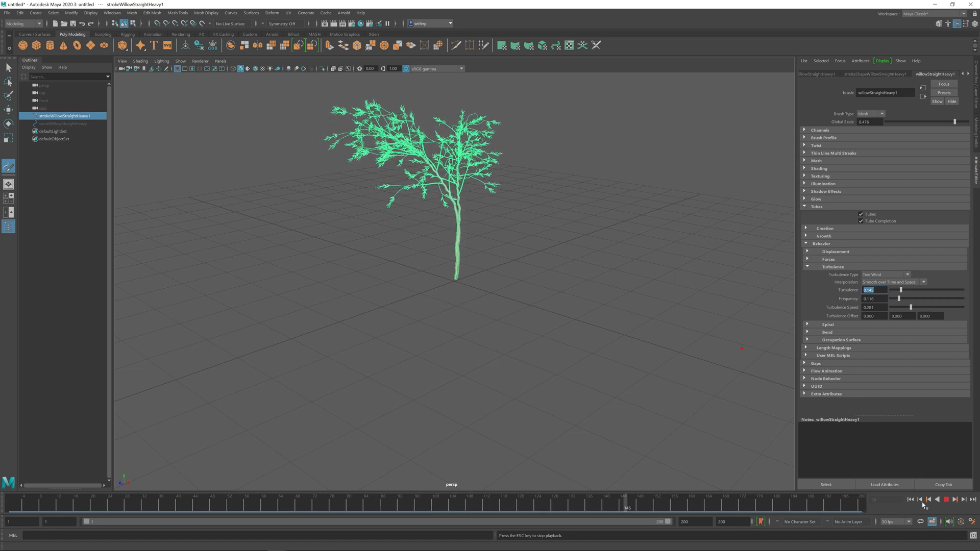
left_click(946, 500)
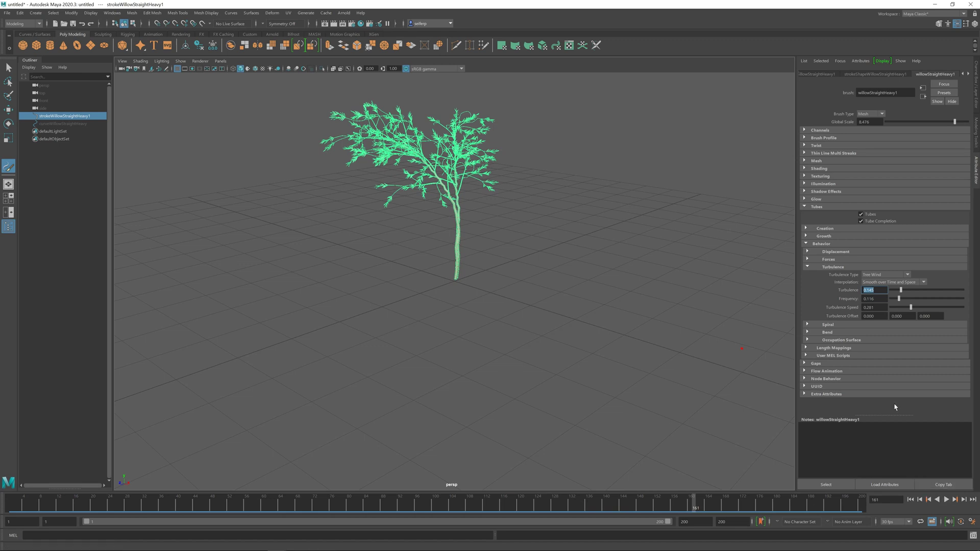
left_click(893, 276)
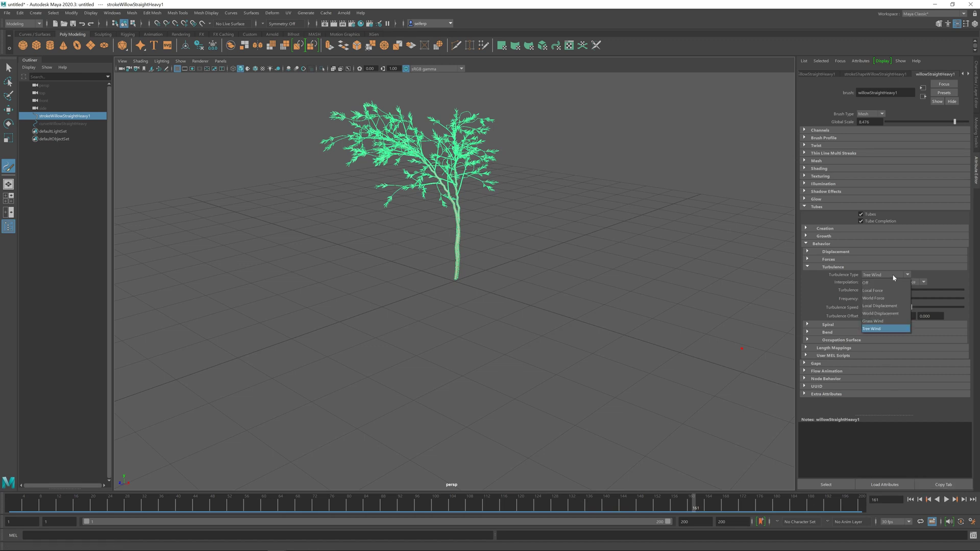
left_click(878, 299)
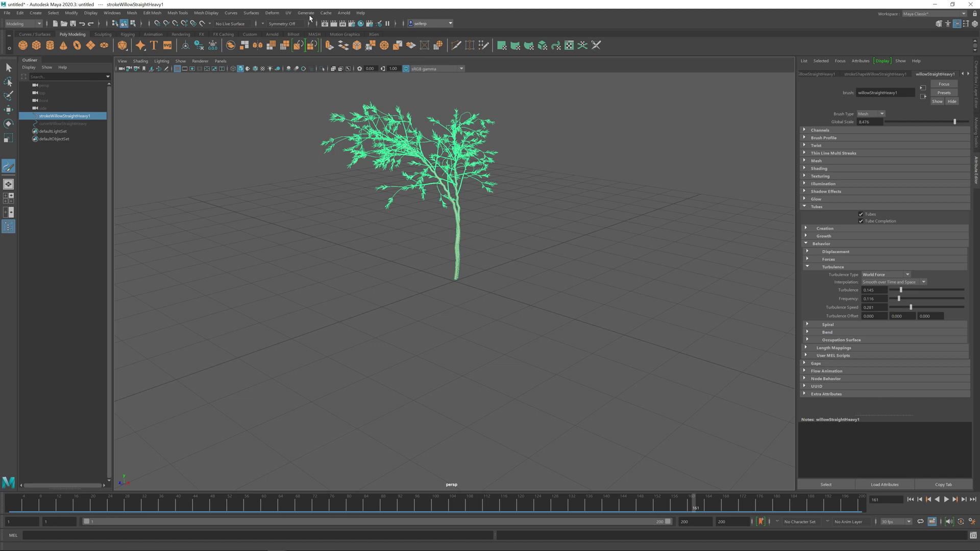
Step: Loop the willow's brush animation over 200 cycle frames with both speed multipliers at 1, and play it back to check
left_click(308, 14)
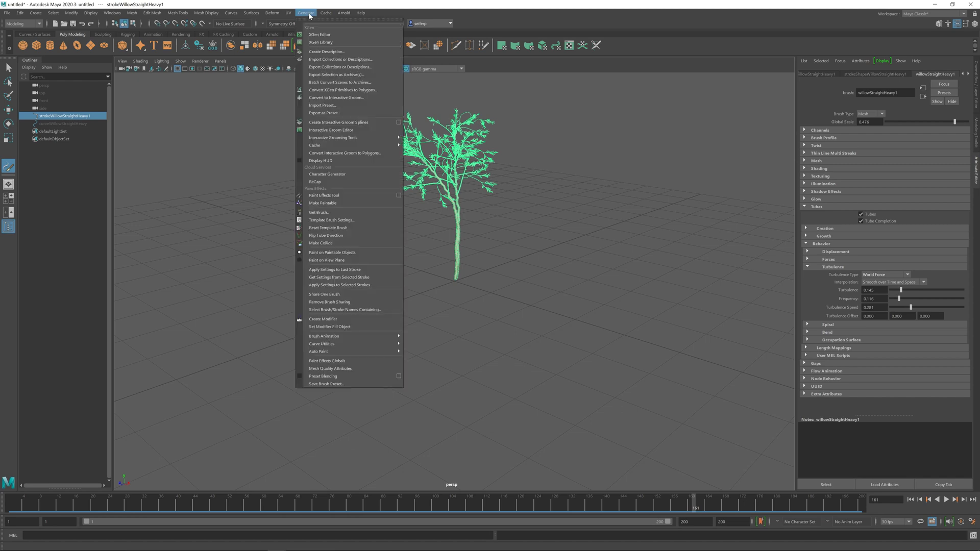
mouse_move(375, 337)
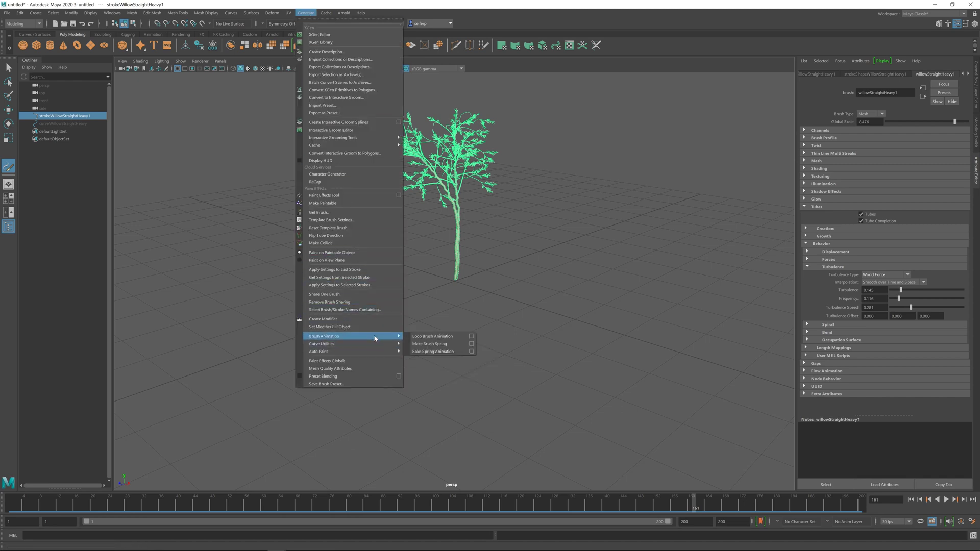
left_click(472, 337)
left_click_drag(608, 86, 617, 109)
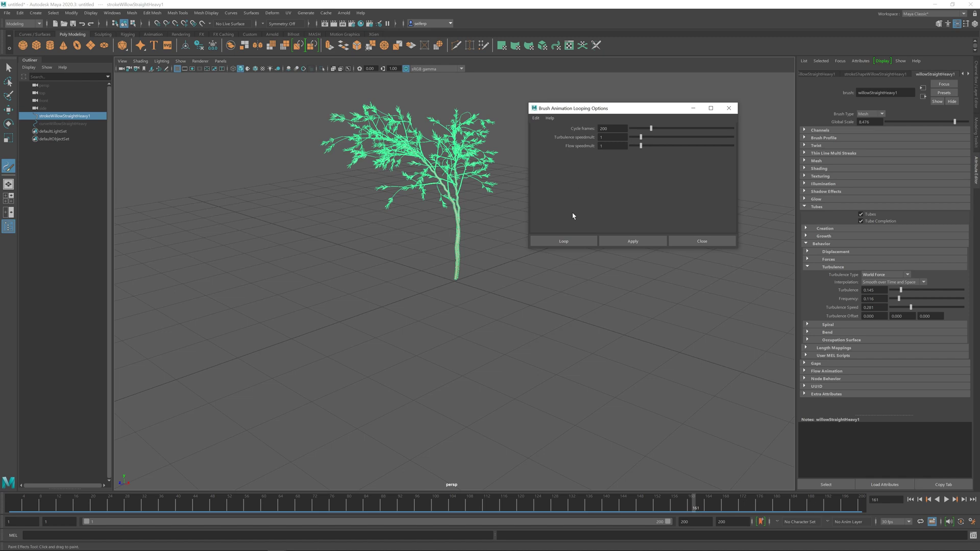
left_click(626, 242)
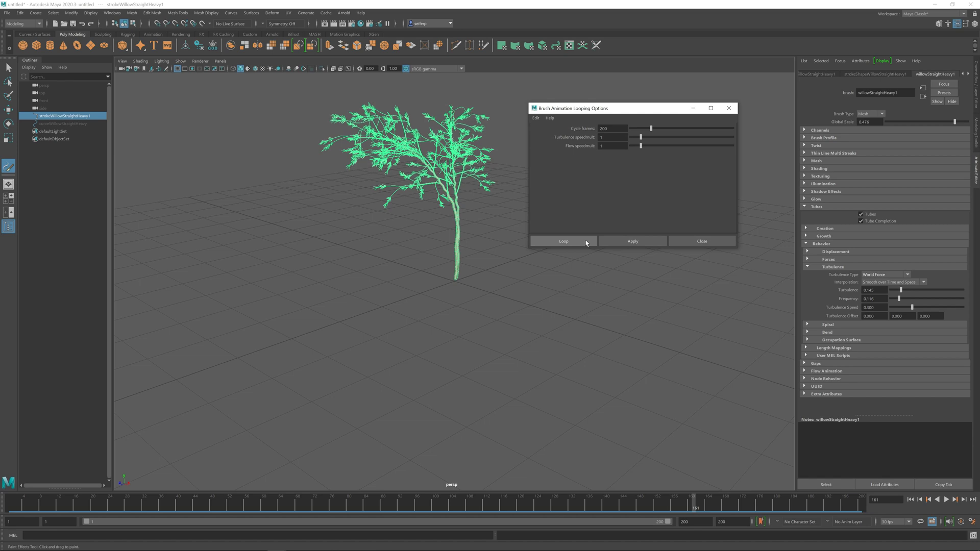
left_click(566, 241)
key("alt+v")
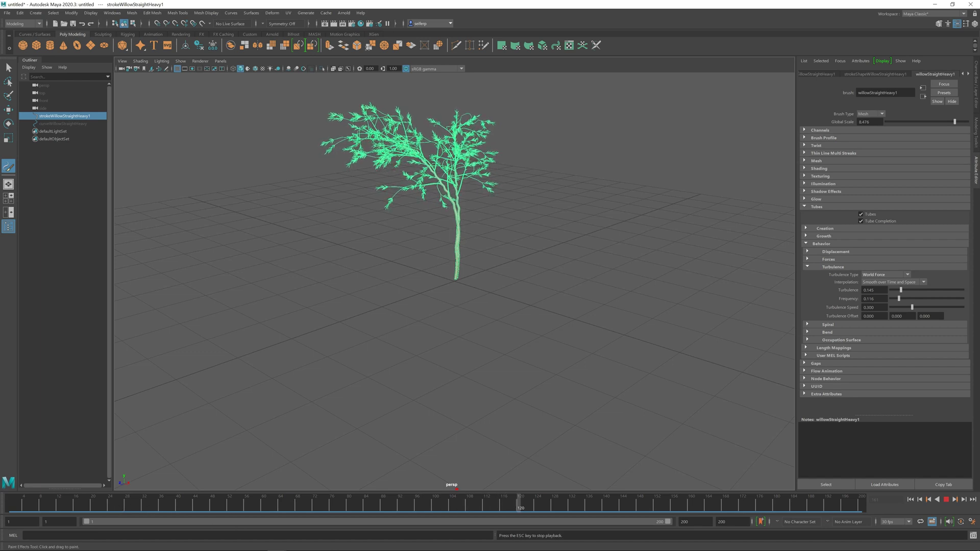
left_click(946, 500)
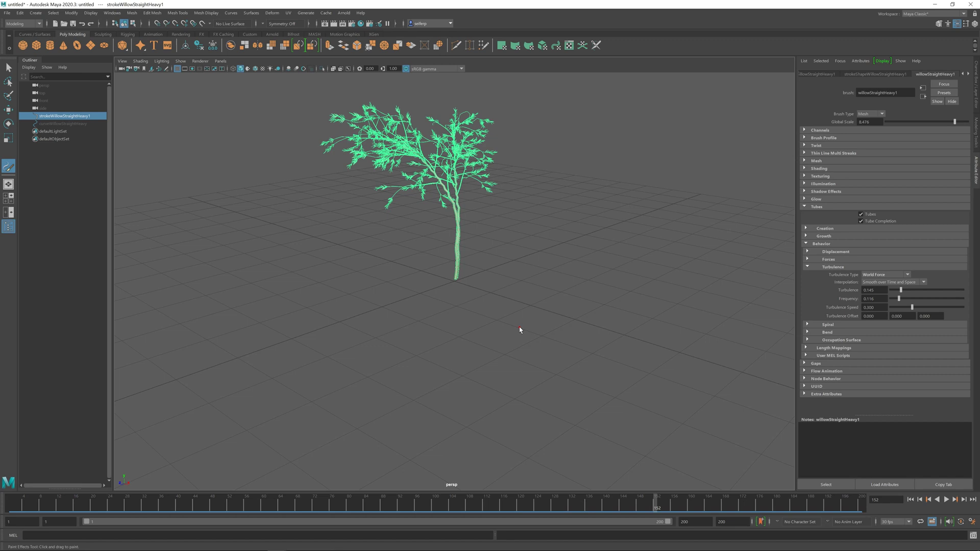
Step: Convert the willow stroke from Paint Effects to polygons and play back the resulting mesh's animation
left_click(72, 13)
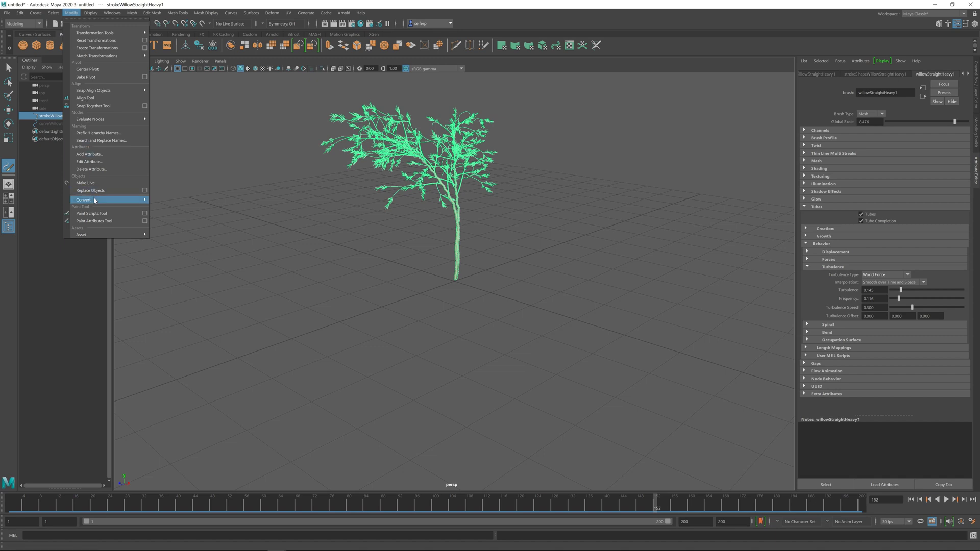
mouse_move(94, 200)
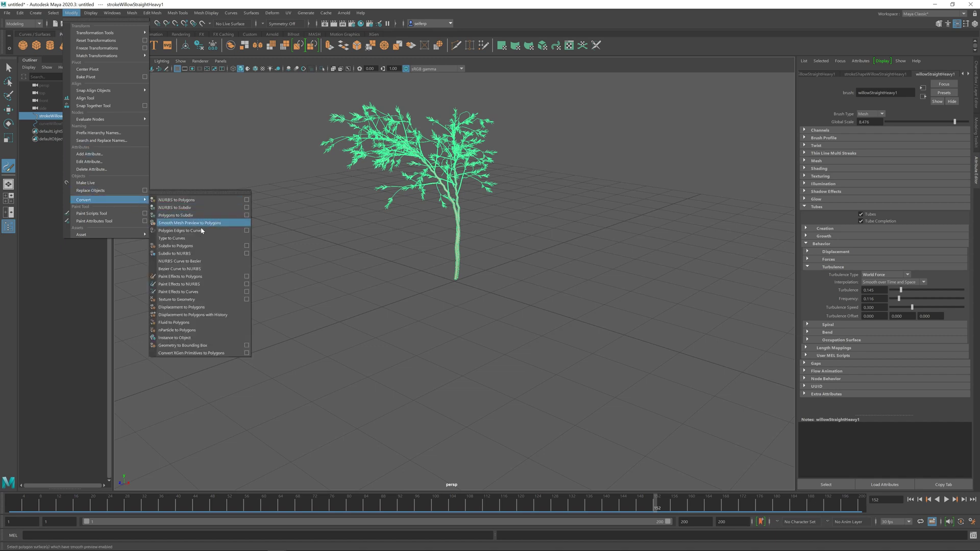
left_click(199, 279)
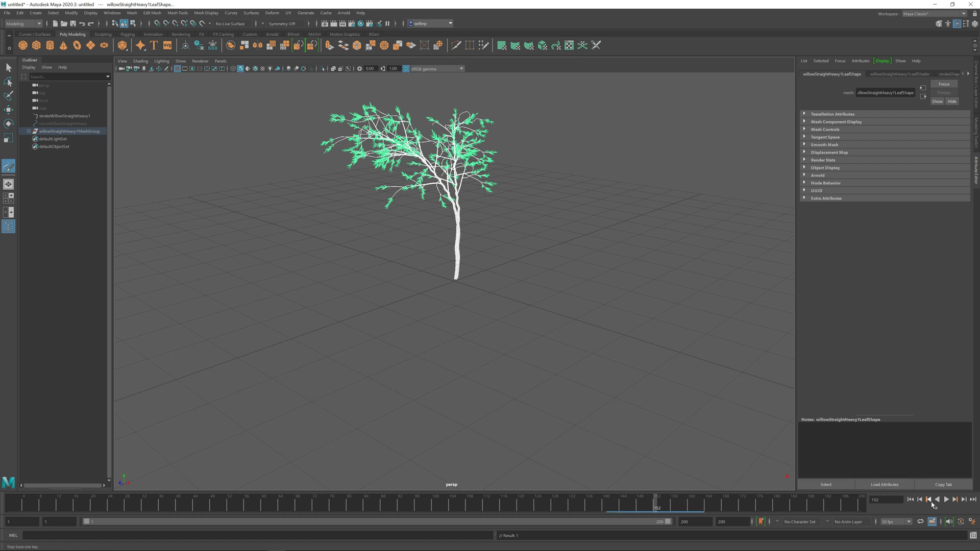
left_click(946, 499)
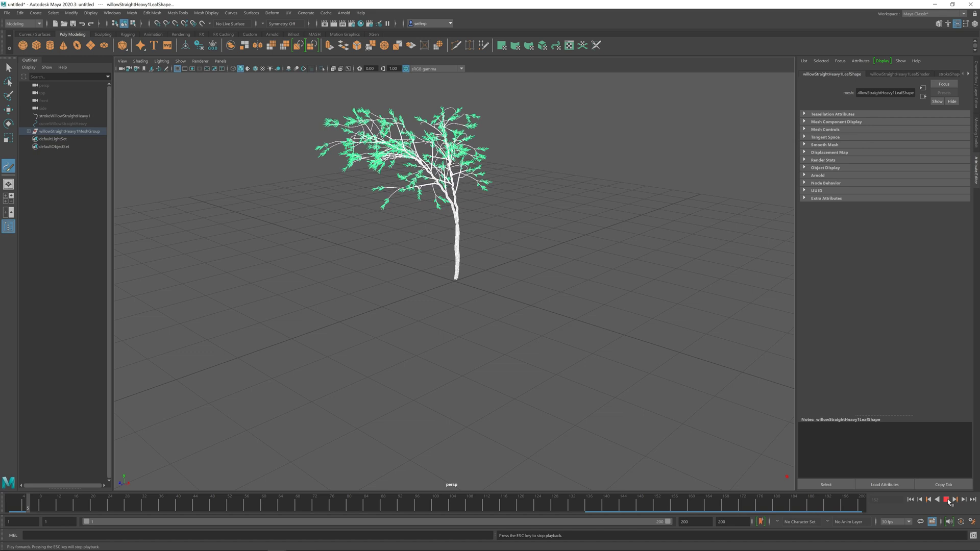
left_click(947, 499)
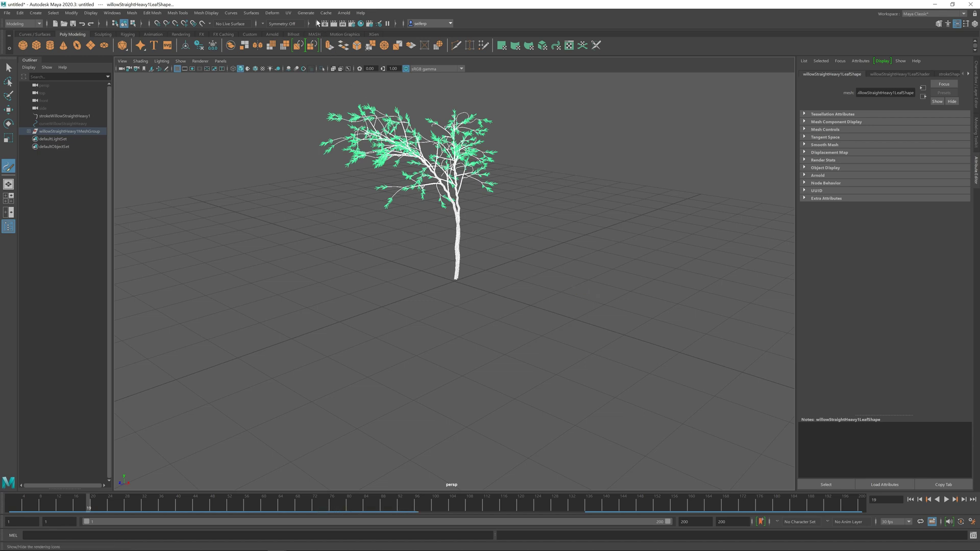
Step: Export the whole scene as an Alembic cache named Tree to the Desktop, using the Time Slider cache range
left_click(328, 13)
mouse_move(337, 28)
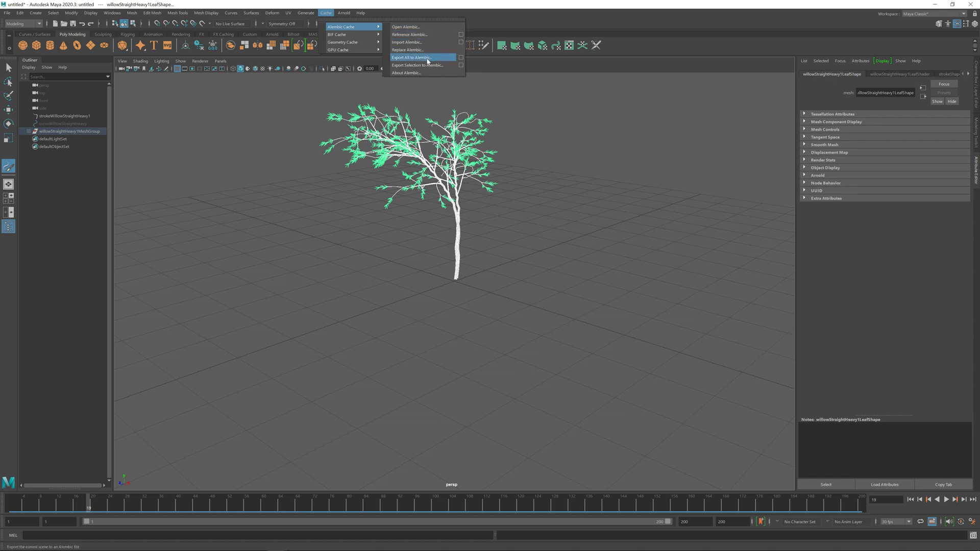
left_click(461, 59)
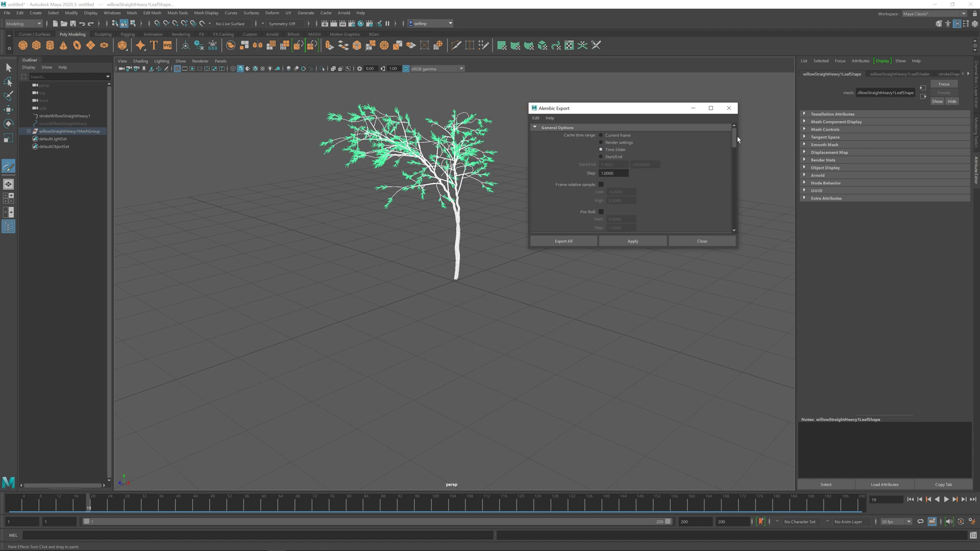
left_click_drag(737, 136, 736, 168)
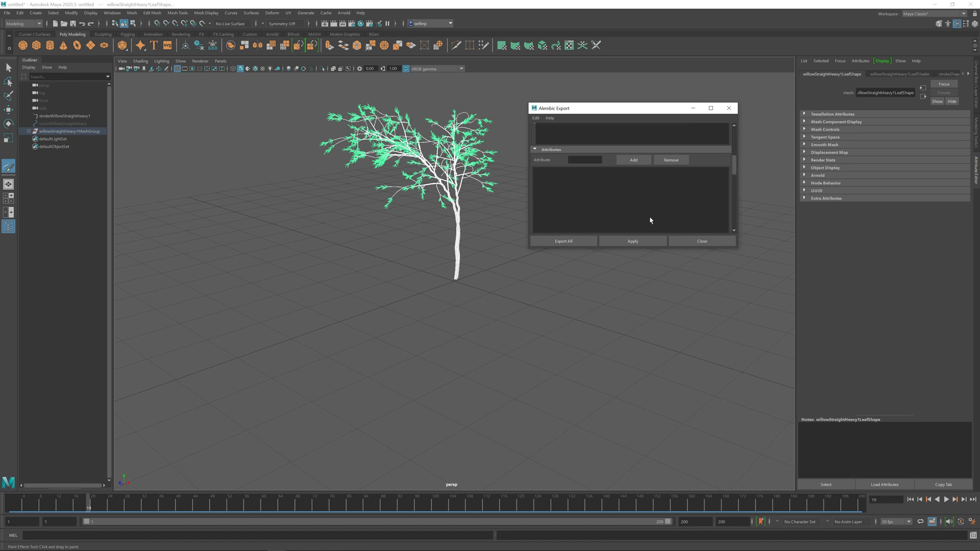
left_click(581, 241)
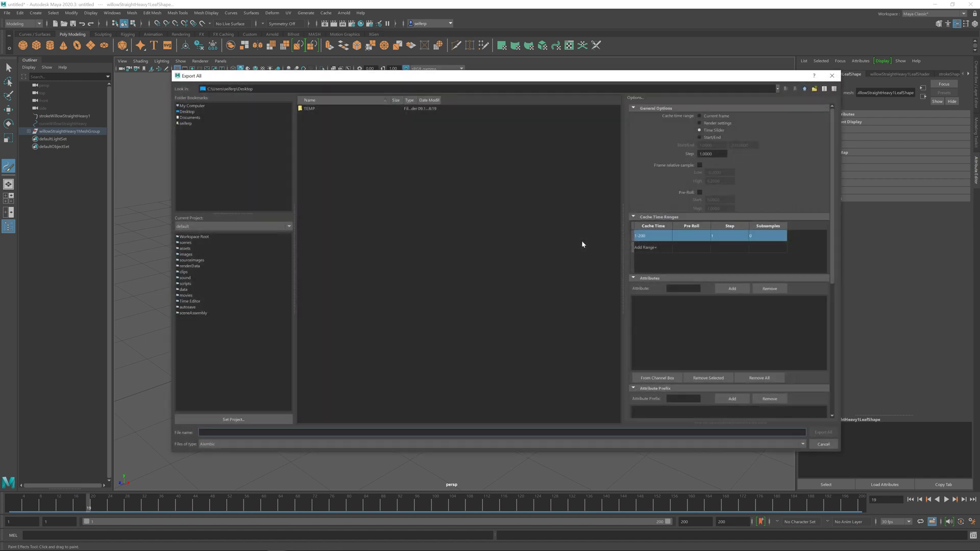
left_click(187, 112)
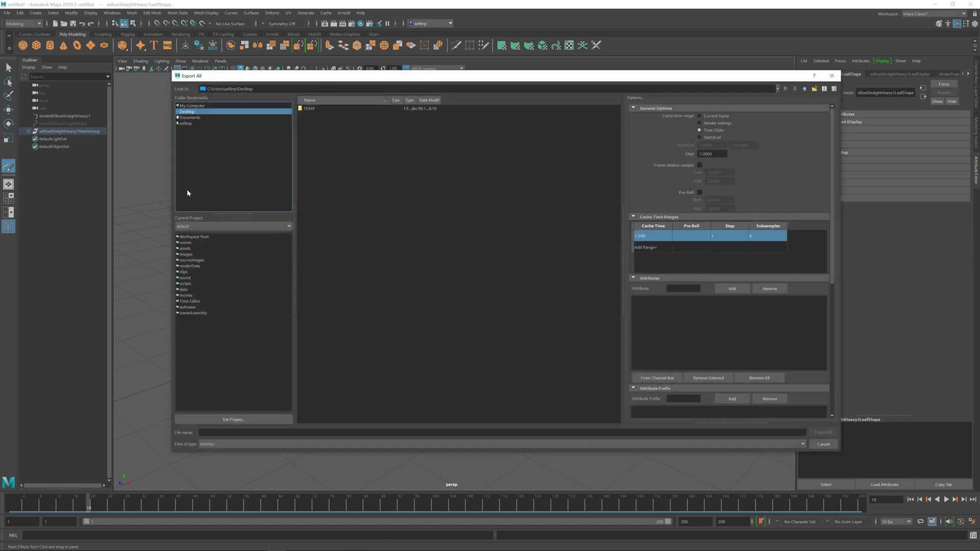
left_click(224, 433)
type("tr")
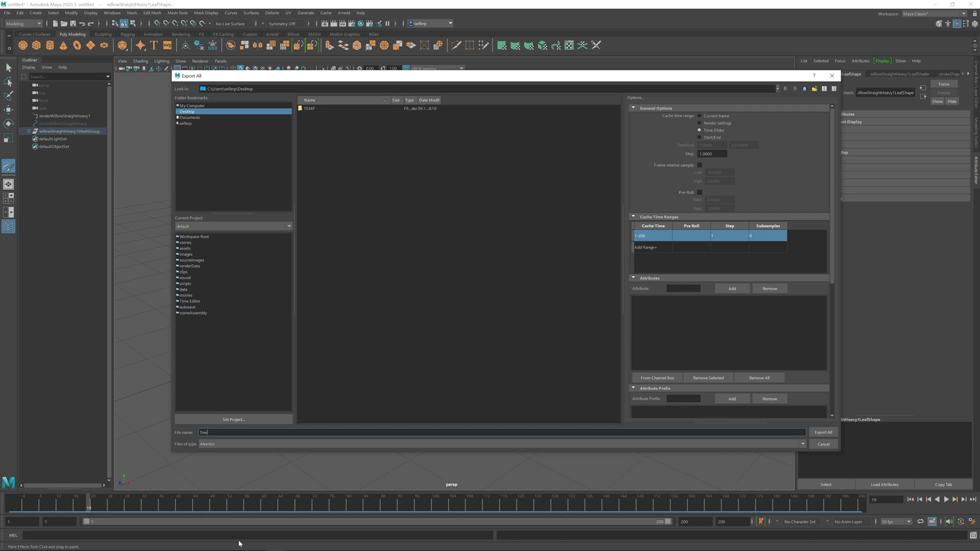
key("Return")
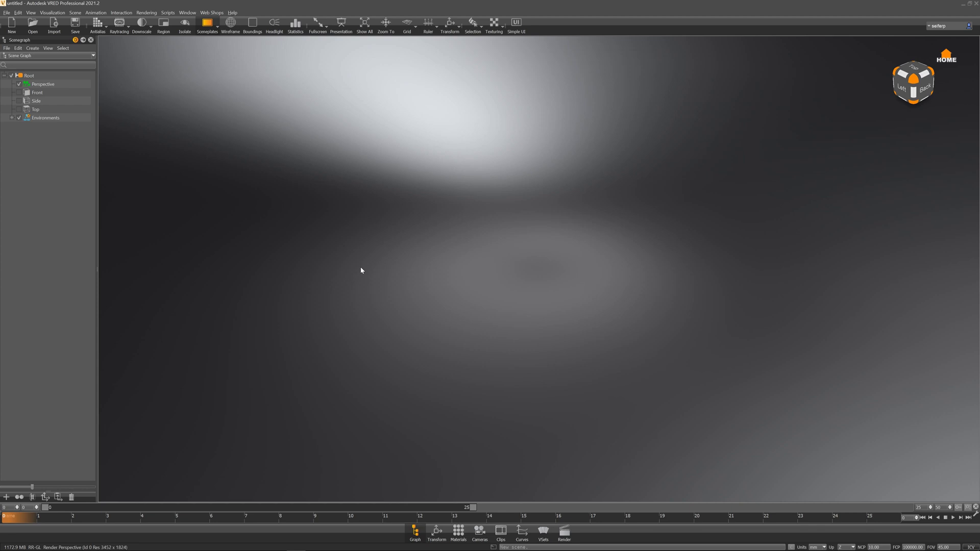
Step: Switch to VRED Professional and import Tree.abc from the Desktop with the default import settings
left_click(54, 23)
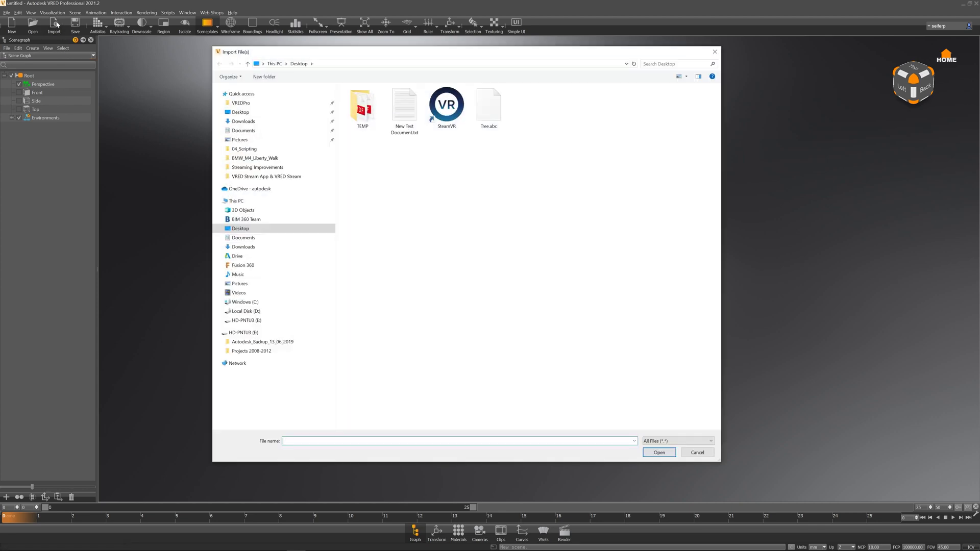
double_click(498, 111)
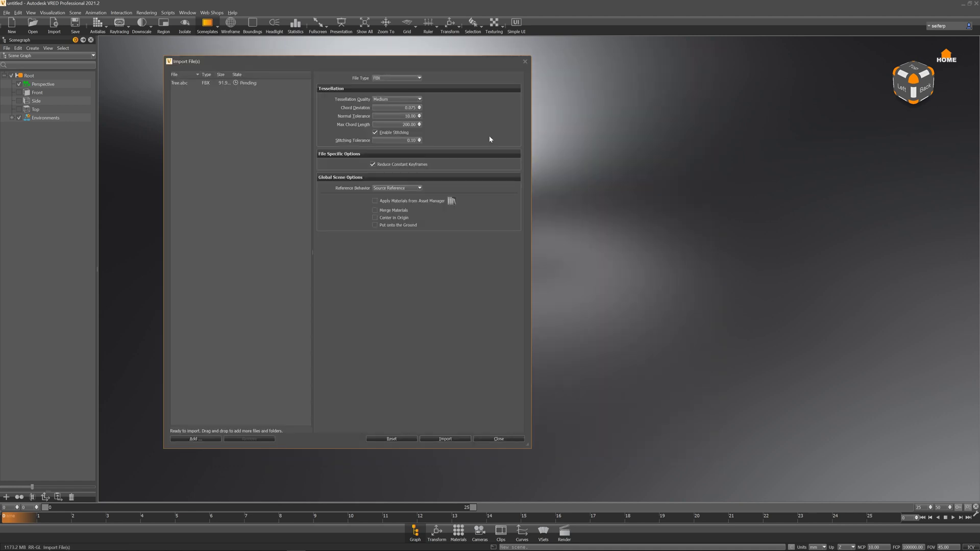
left_click(446, 439)
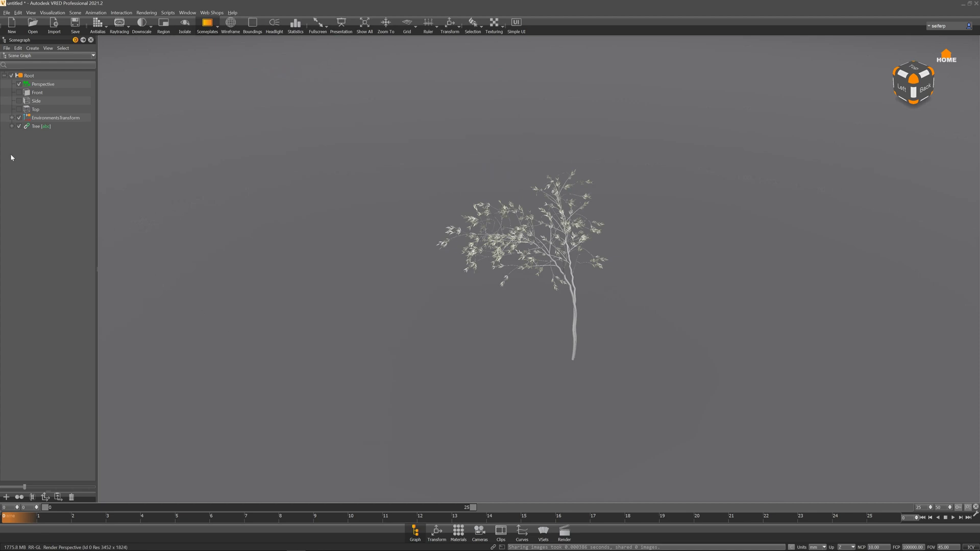
Step: Expand the imported Tree hierarchy down to the willow's main and leaf shapes and widen the Scenegraph to read the full node names
left_click(12, 126)
left_click(19, 186)
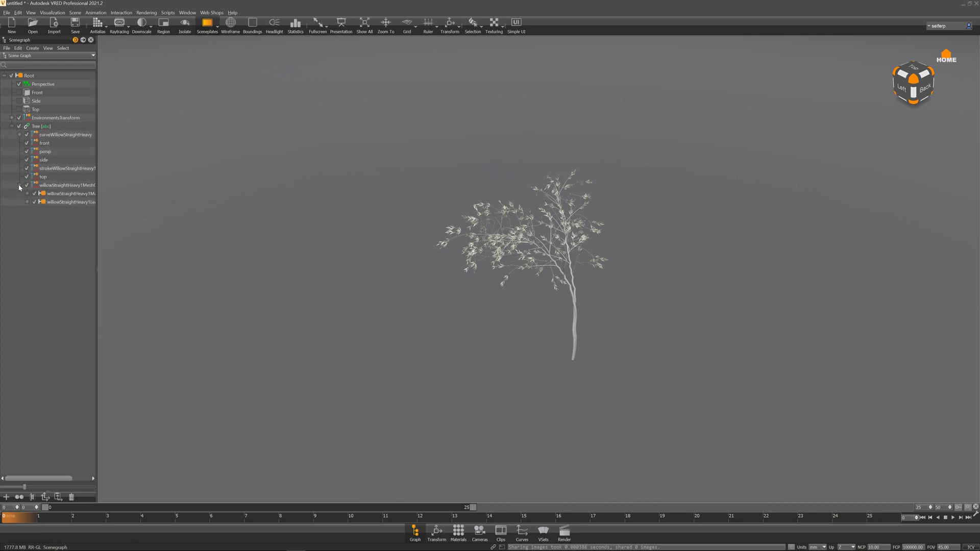
left_click(27, 203)
left_click(27, 194)
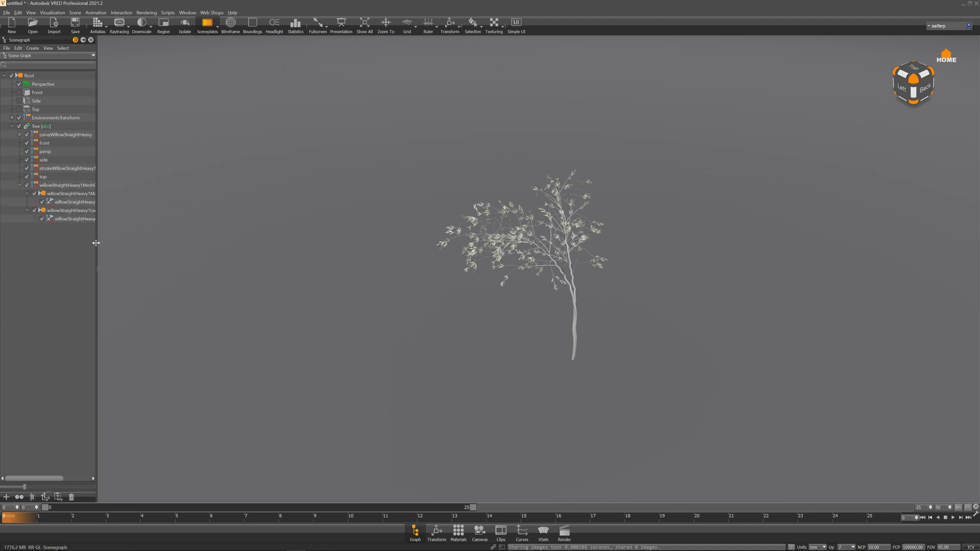
left_click_drag(98, 244, 145, 240)
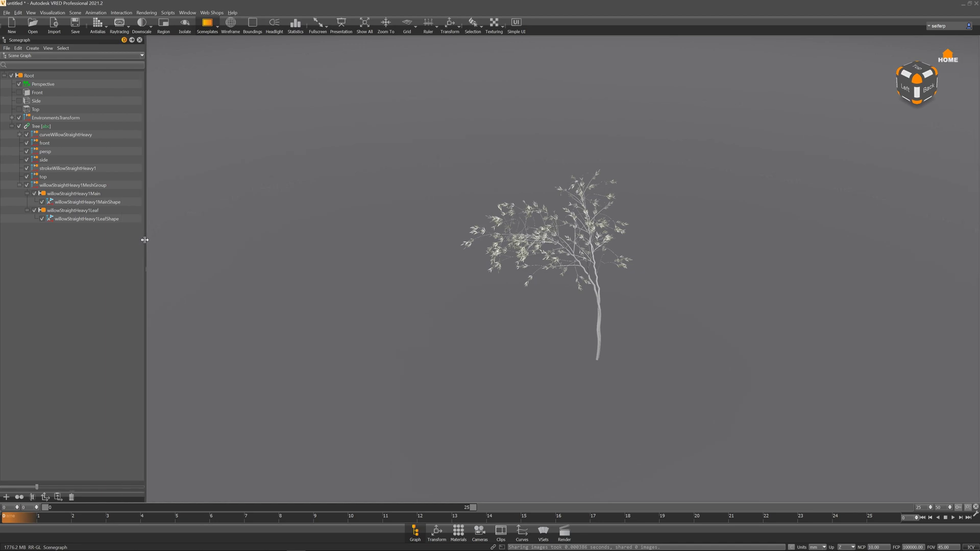
Step: Open an enlarged Curve Editor and inspect the animation curves of the willow's leaf and main shapes
left_click(521, 533)
left_click_drag(170, 157, 313, 90)
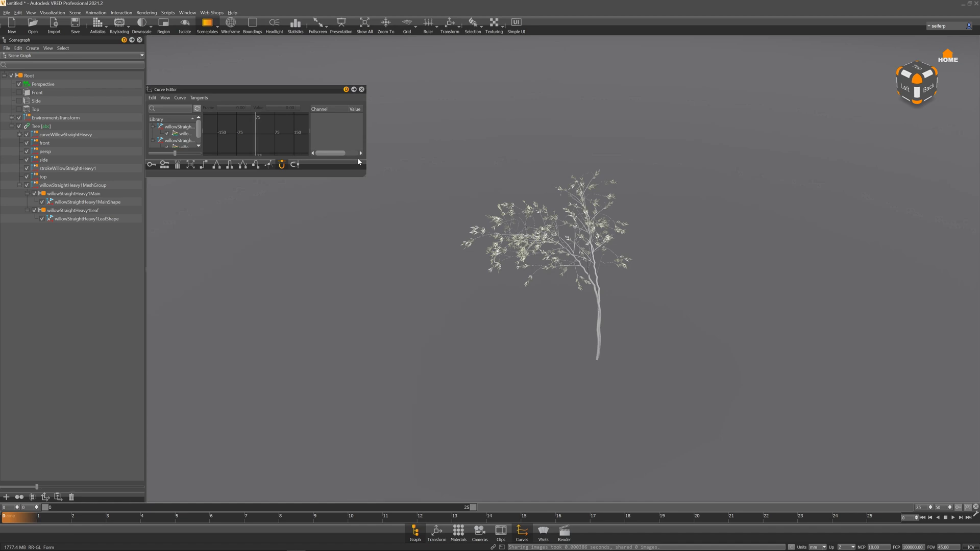
left_click_drag(363, 175, 444, 288)
left_click(199, 133)
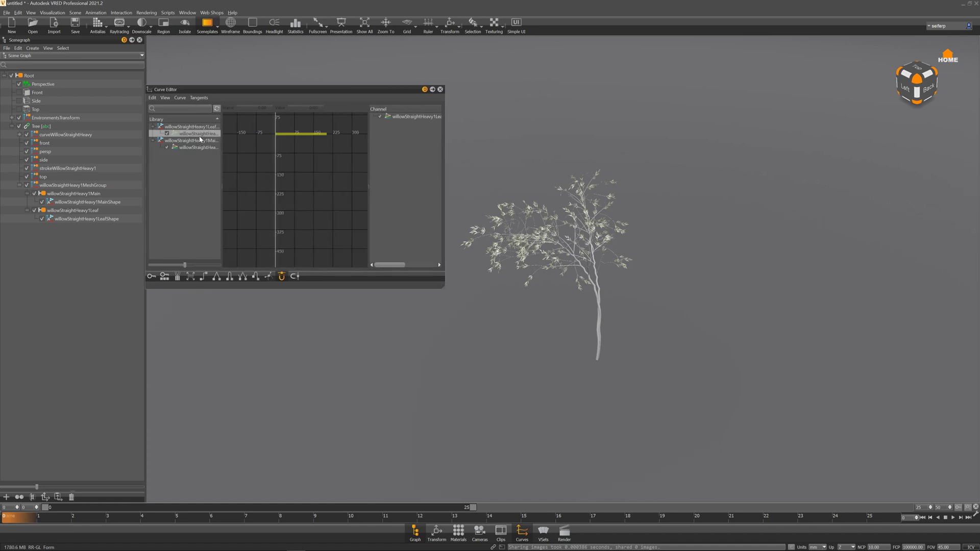
left_click(203, 147)
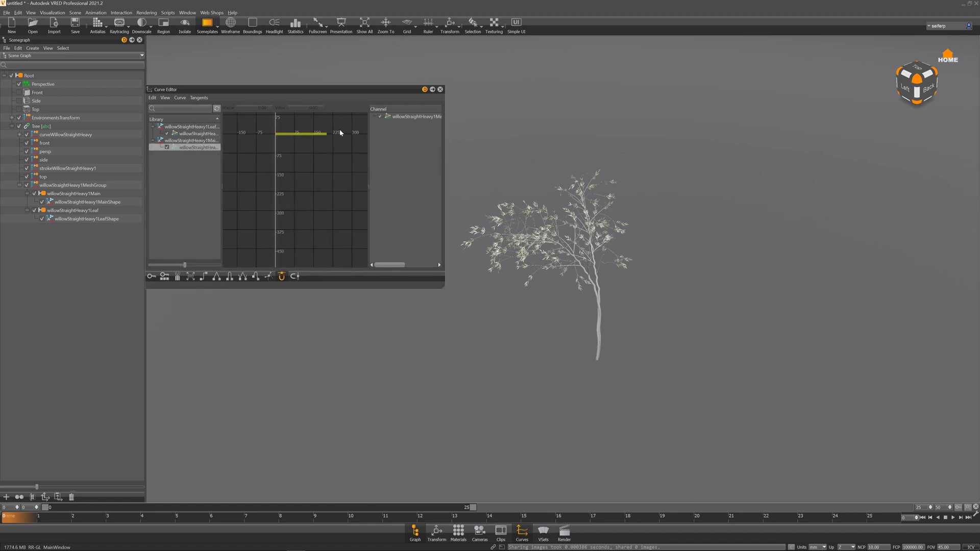
Step: Move the willow's MainShape and LeafShape directly under willowStraightHeavy1MeshGroup and delete the emptied Main and Leaf groups
left_click(63, 203)
left_click(65, 219, "ctrl")
left_click_drag(61, 188, 63, 187)
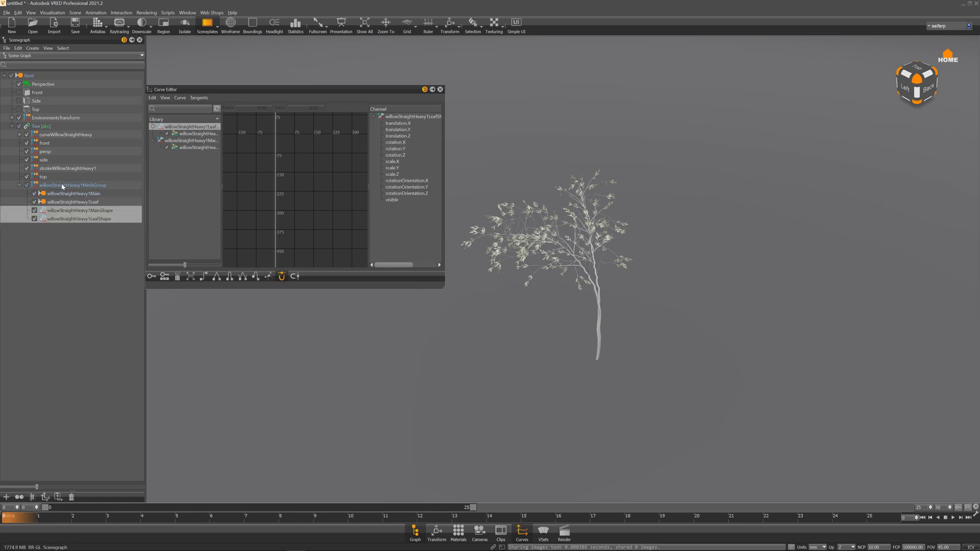
left_click(58, 195)
left_click(69, 202, "ctrl")
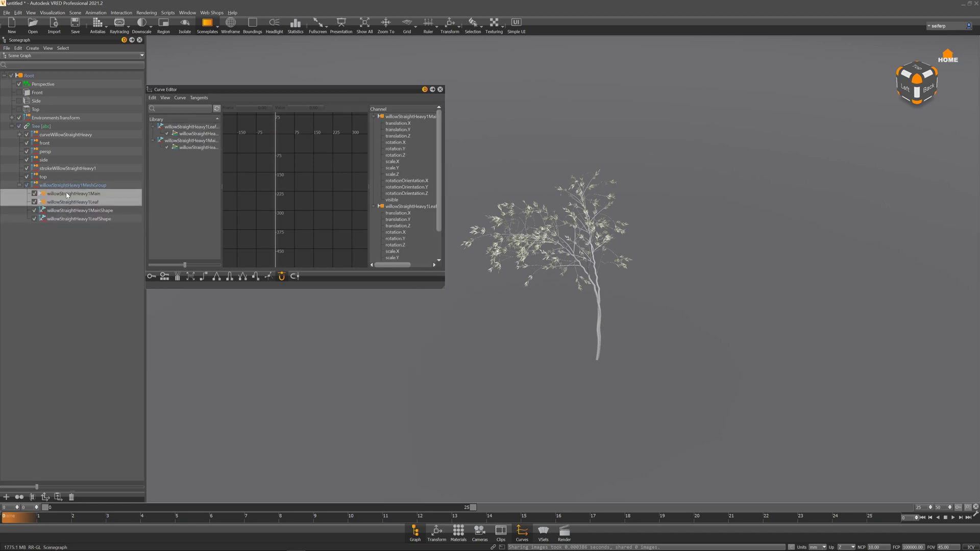
key("Delete")
Step: Move willowStraightHeavy1MeshGroup out to the scene root and delete the imported Tree node with its leftover children
left_click_drag(66, 188, 56, 231)
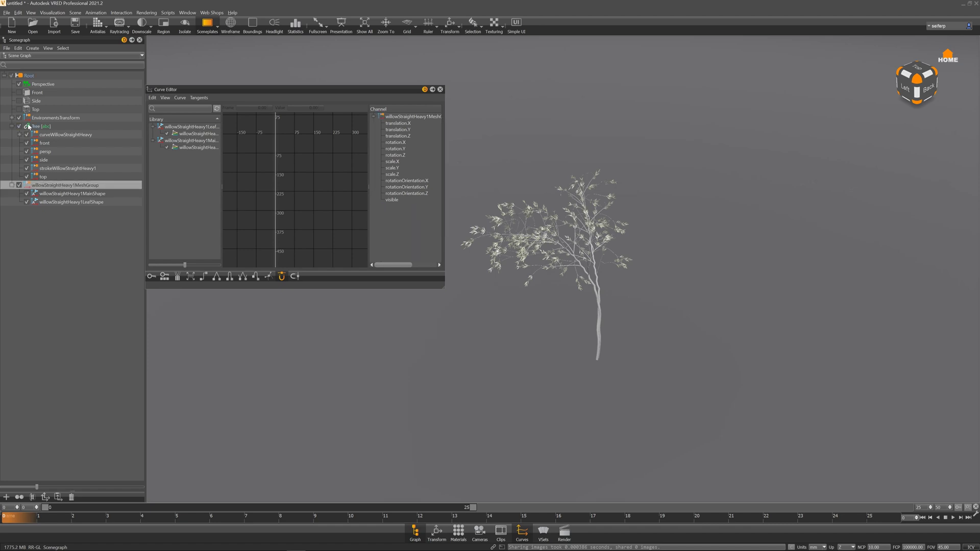
left_click(38, 127)
key("Delete")
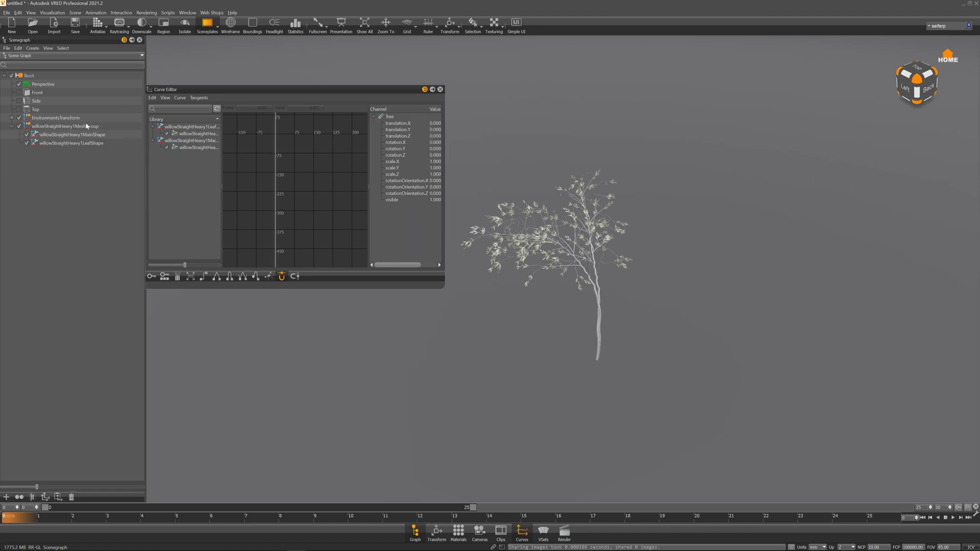
Step: Open the Material Editor clear of the Curve Editor and create a Plastic material for the trunk
left_click_drag(401, 93, 405, 50)
left_click(459, 534)
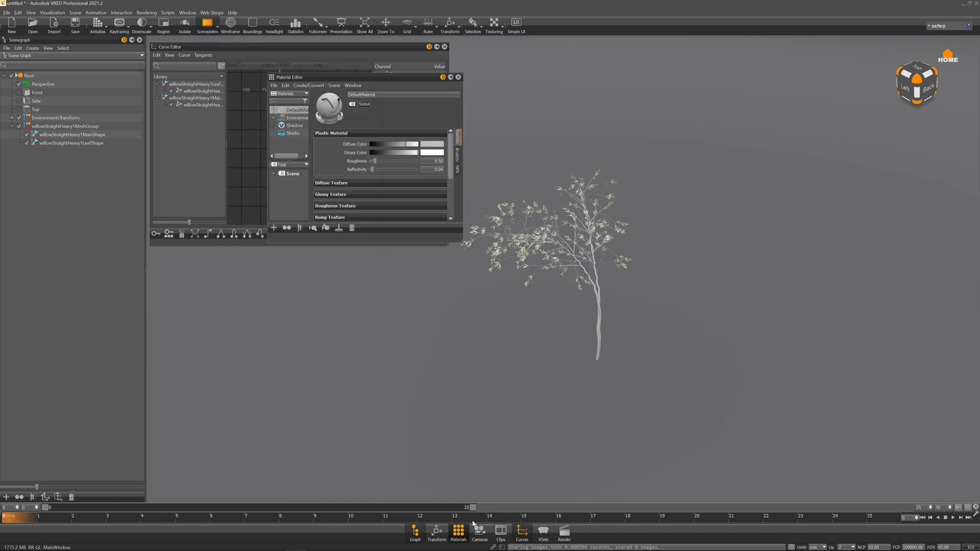
left_click_drag(367, 82, 361, 281)
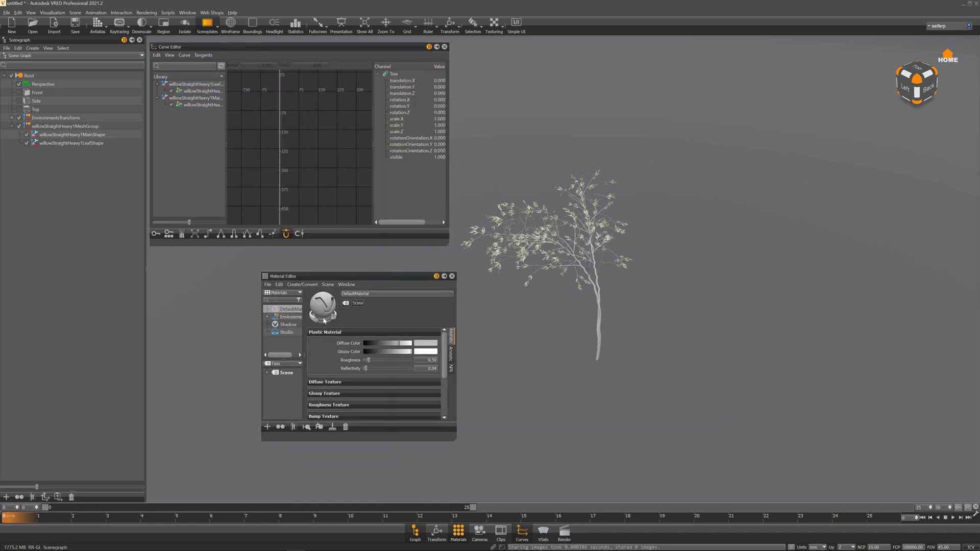
right_click(288, 343)
mouse_move(341, 351)
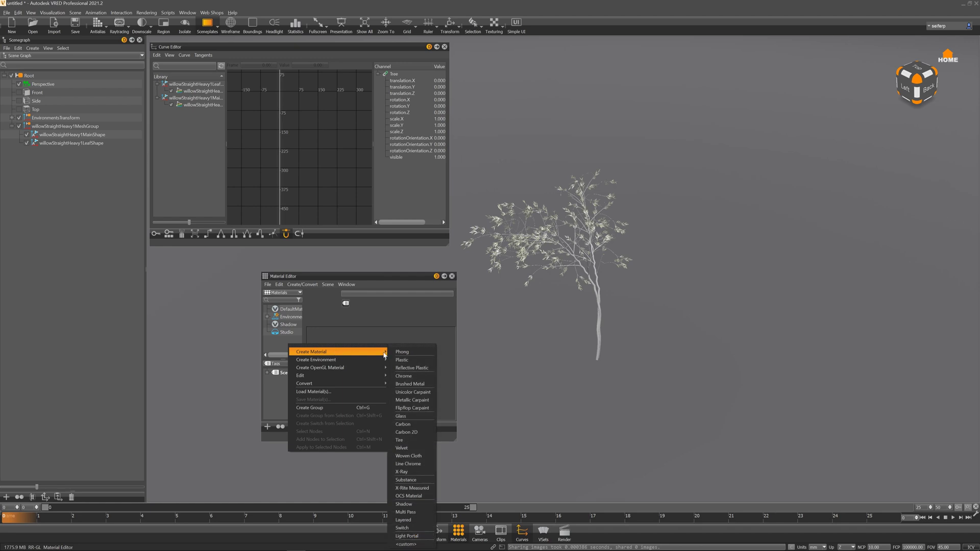
left_click(411, 355)
Step: Set the Plastic material's diffuse color to brown and apply it to willowStraightHeavy1MainShape
left_click(431, 344)
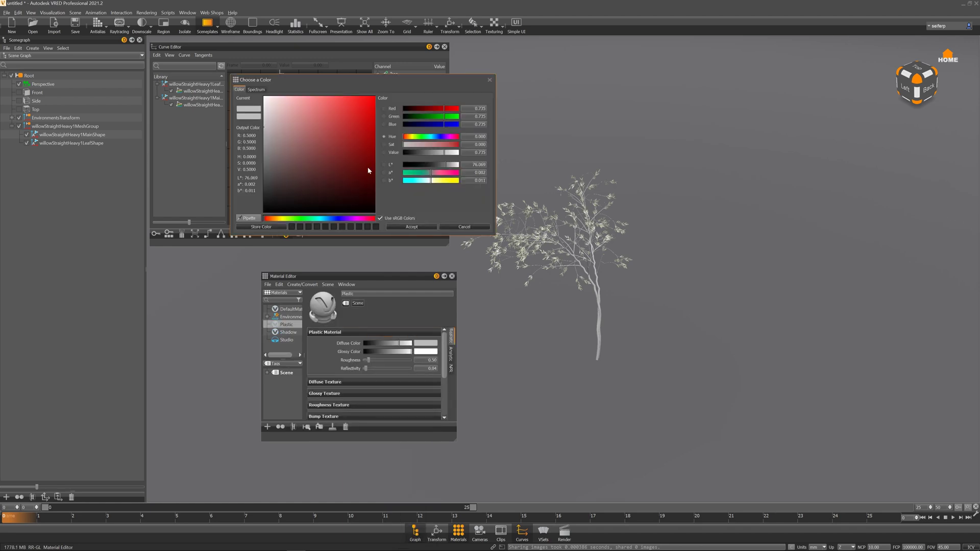
left_click_drag(283, 220, 274, 220)
left_click_drag(372, 151, 388, 170)
left_click(424, 227)
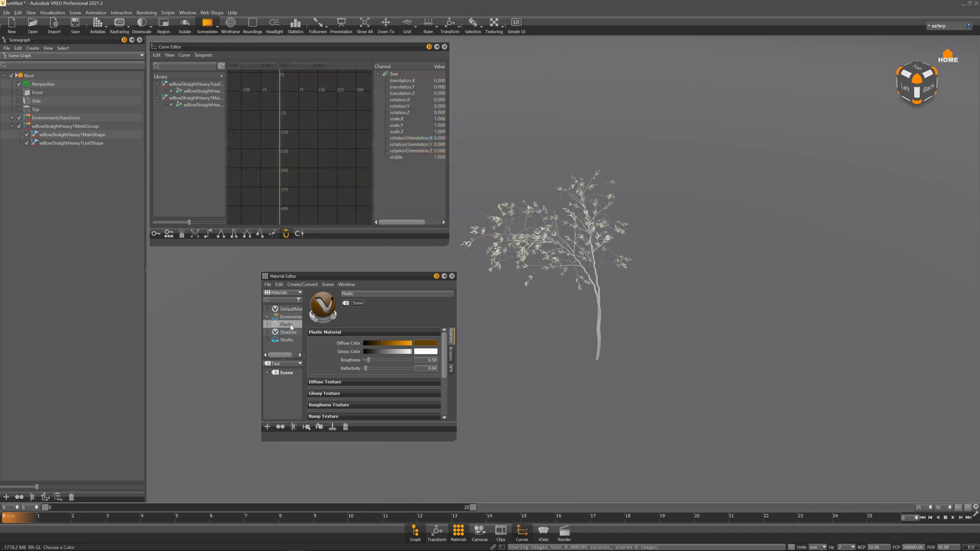
left_click_drag(291, 327, 98, 135)
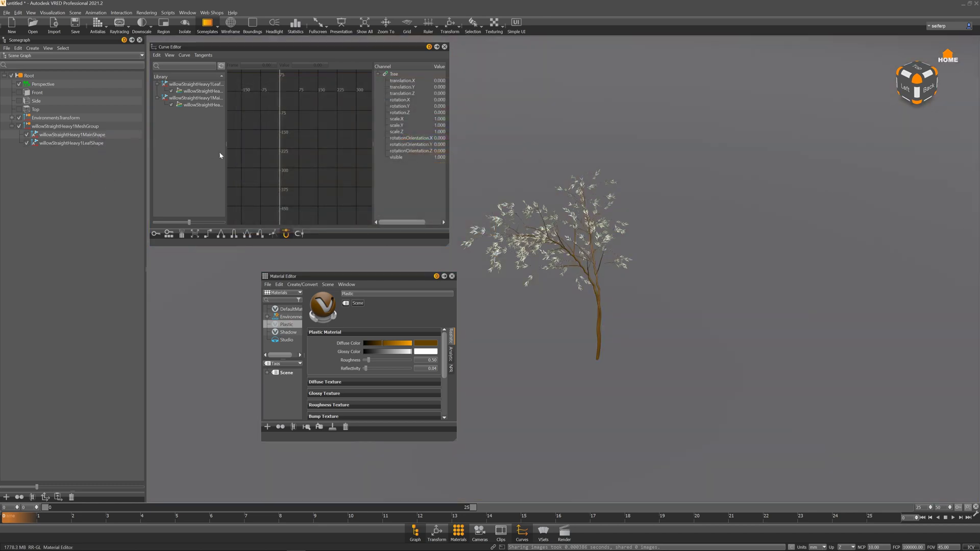
Step: Create a second Plastic material with a green diffuse color and apply it to willowStraightHeavy1LeafShape
right_click(291, 350)
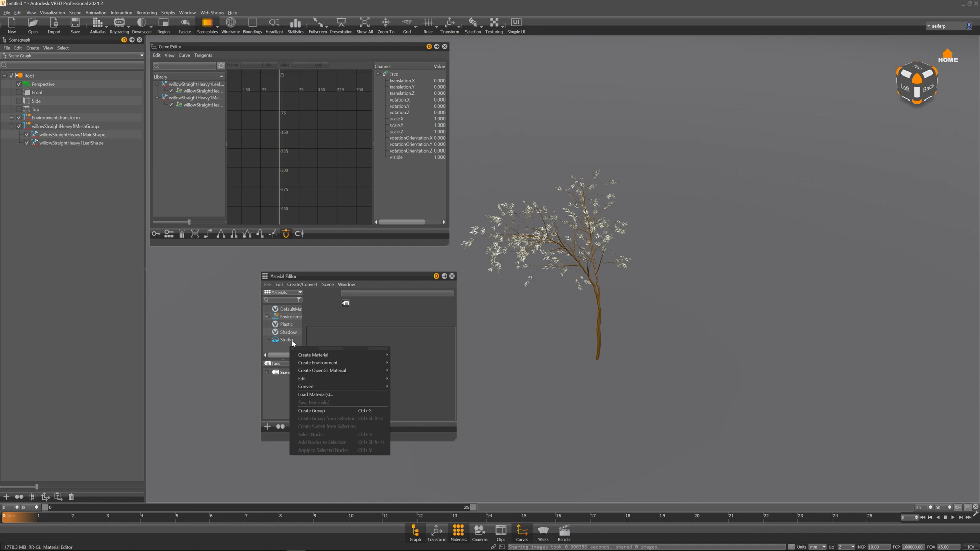
mouse_move(378, 356)
left_click(414, 362)
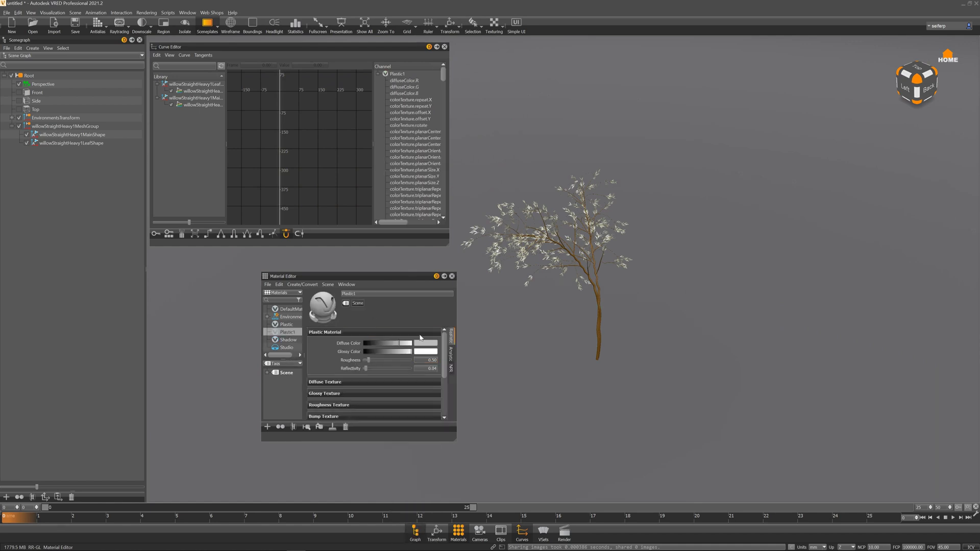
left_click(425, 344)
left_click(420, 136)
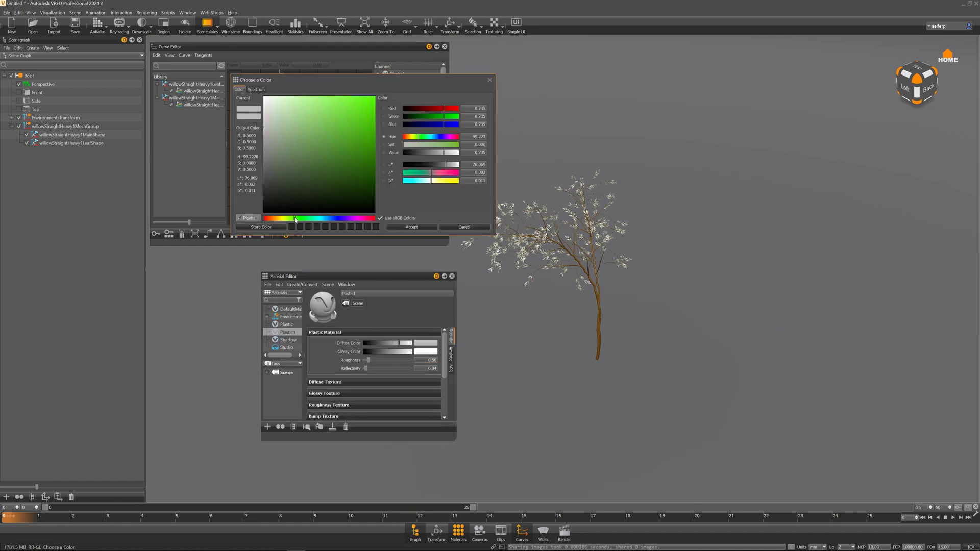
left_click(376, 151)
left_click(412, 227)
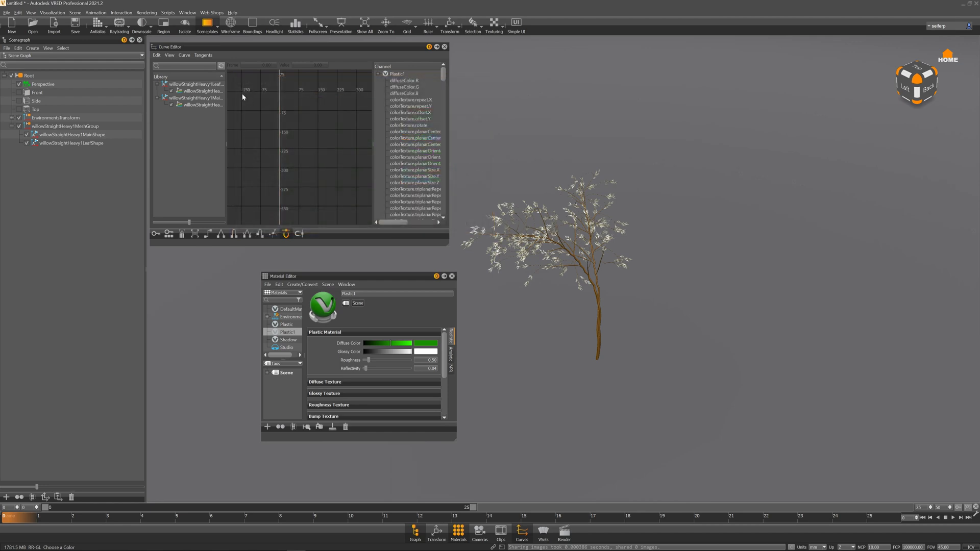
left_click_drag(287, 333, 100, 144)
left_click_drag(521, 382, 575, 369)
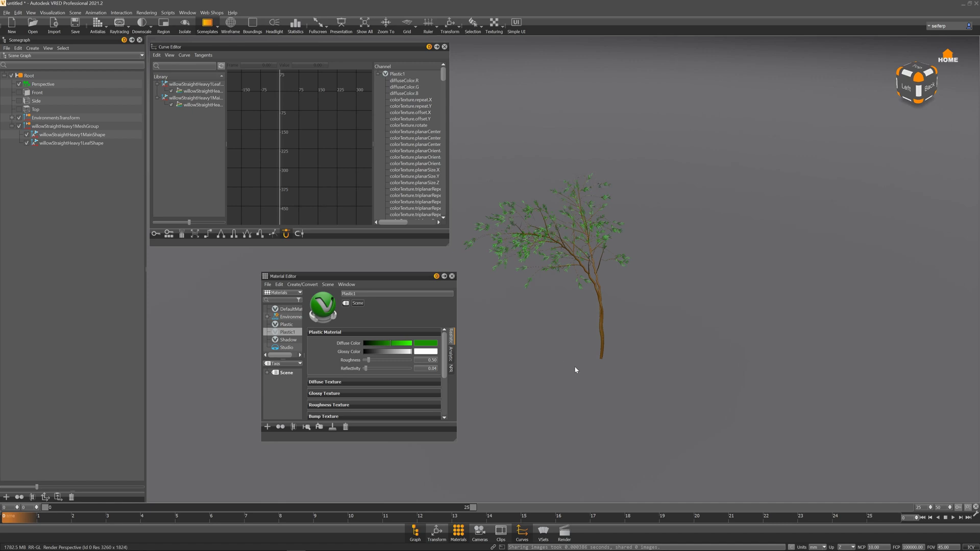
Step: Play the tree animation, extend the timeline's playback range to frame 200 and play the full cycle
left_click(953, 517)
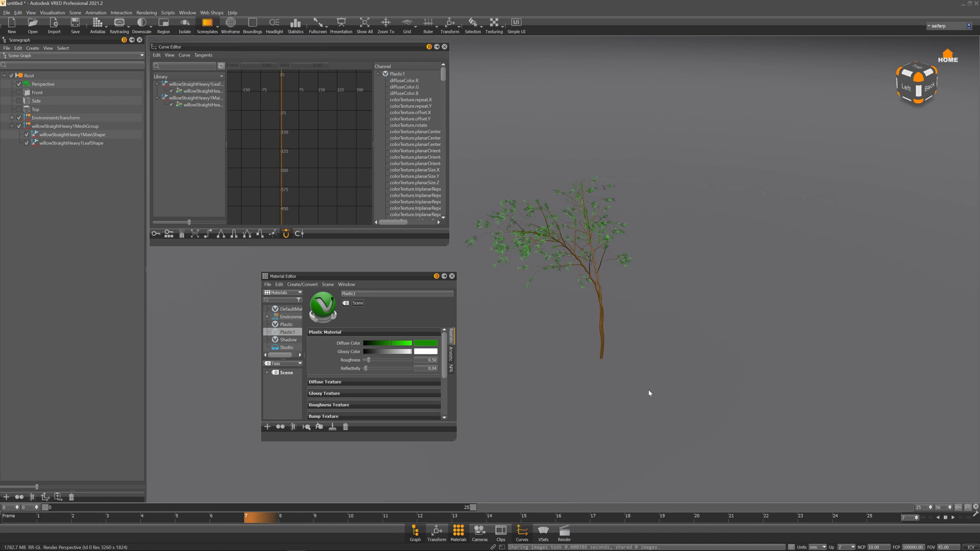
left_click(946, 518)
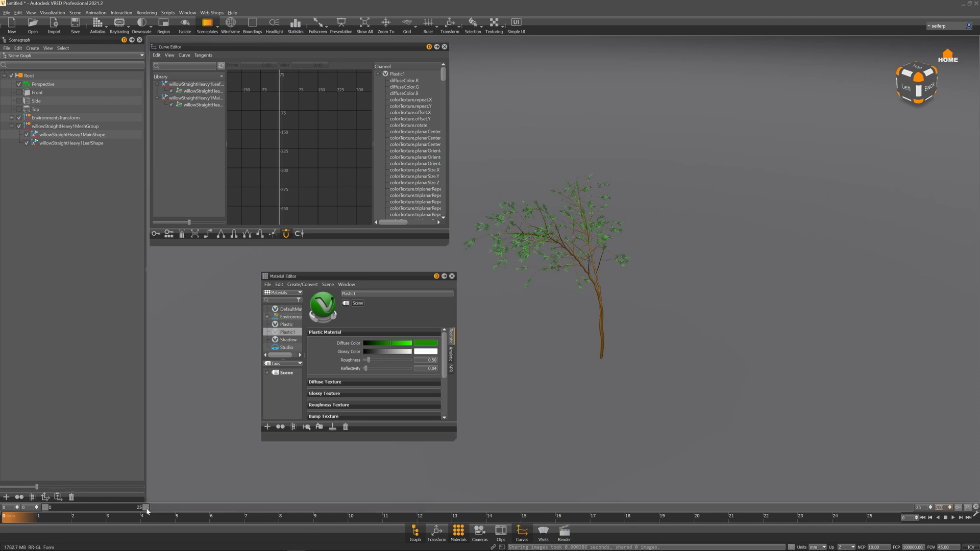
left_click_drag(146, 508, 906, 509)
left_click(953, 517)
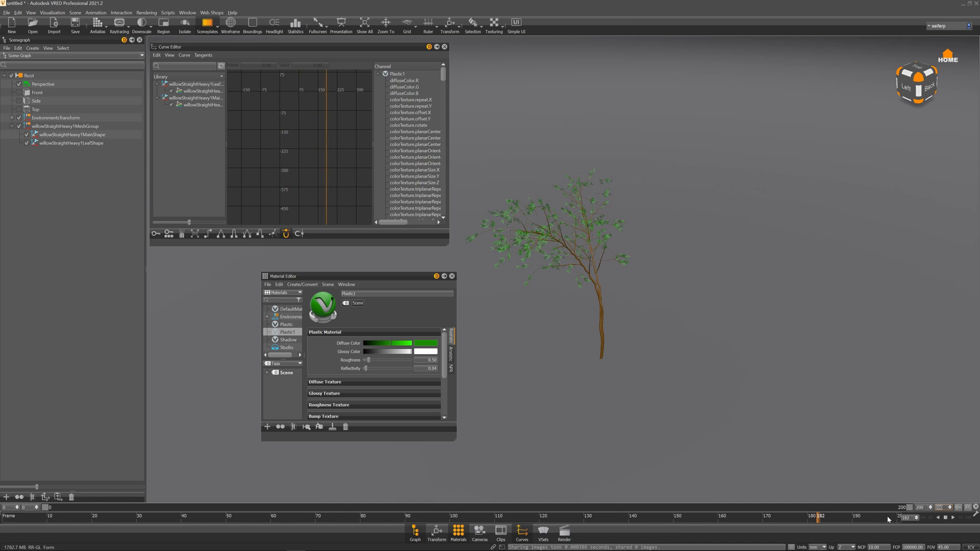
left_click(945, 519)
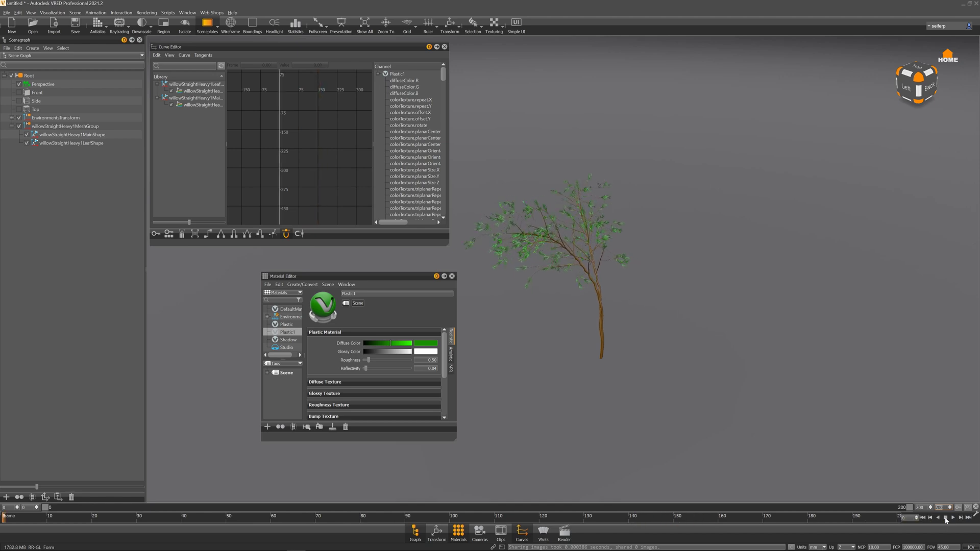
Step: Close the Material Editor and open an enlarged Clip Maker window below the Curve Editor
left_click(453, 277)
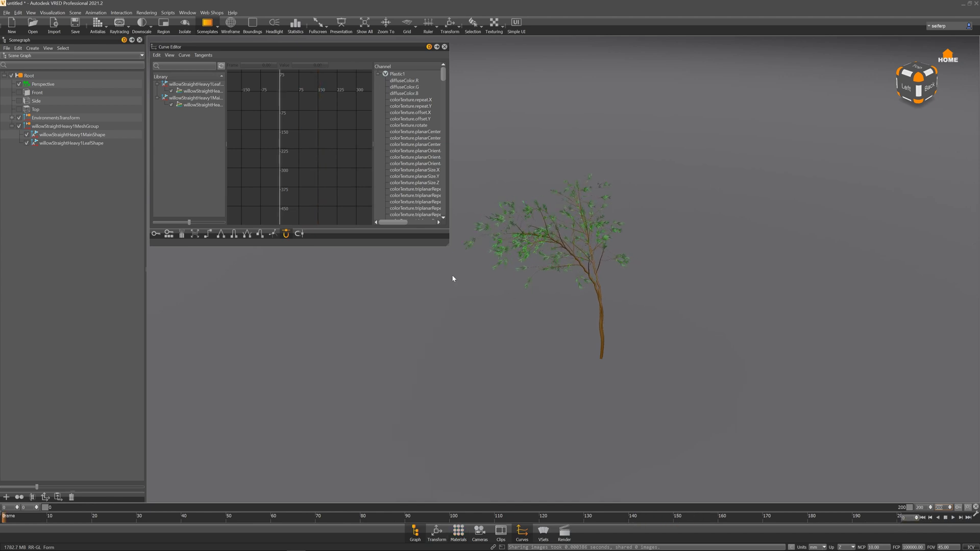
left_click(503, 532)
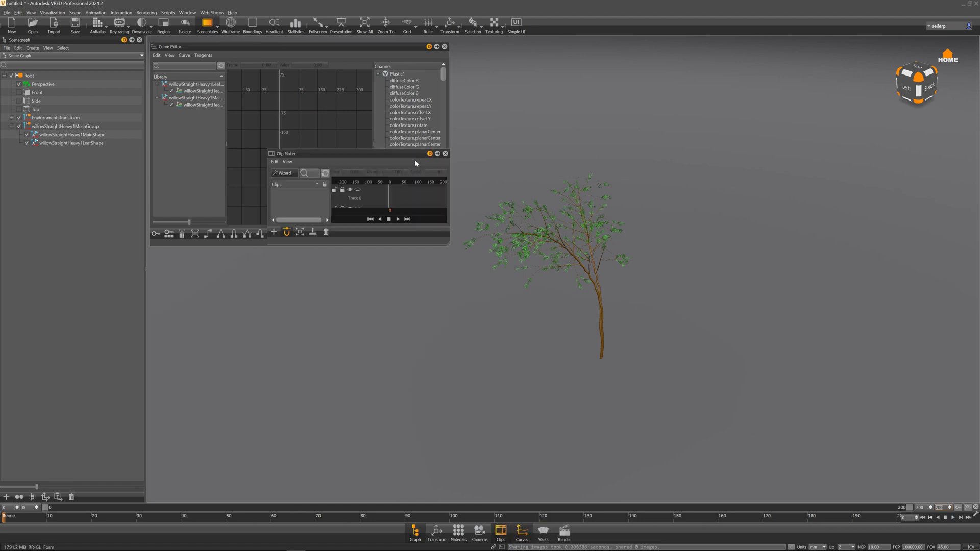
left_click_drag(416, 155, 365, 283)
left_click_drag(401, 374, 491, 431)
Step: Create a new clip in the Clip Maker and name it TreeAnimation
right_click(249, 328)
left_click(268, 349)
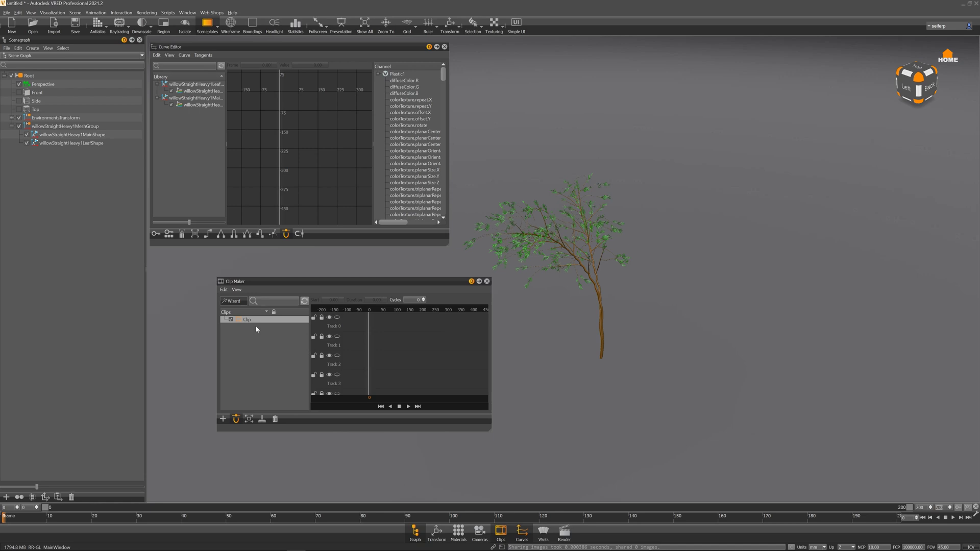
double_click(254, 321)
type("Z")
key("Return")
Step: Add the leaf and trunk vertex animations from the Curve Editor to the TreeAnimation clip and enlarge the Clip Maker
left_click(202, 91)
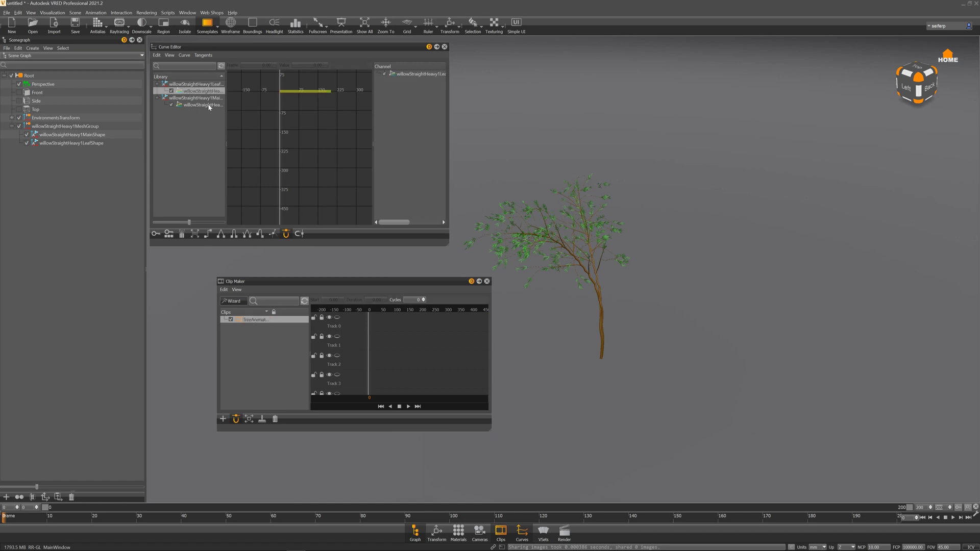
left_click(208, 106, "ctrl")
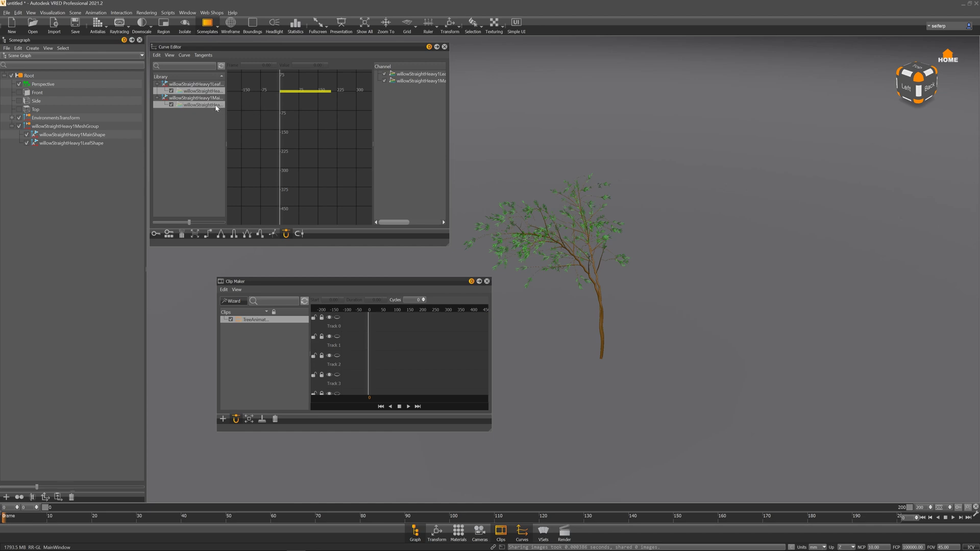
left_click_drag(202, 124, 257, 321)
left_click_drag(490, 430, 561, 456)
Step: Set the duration of both the leaf and trunk animation blocks in the clip to 500 frames
left_click(436, 325)
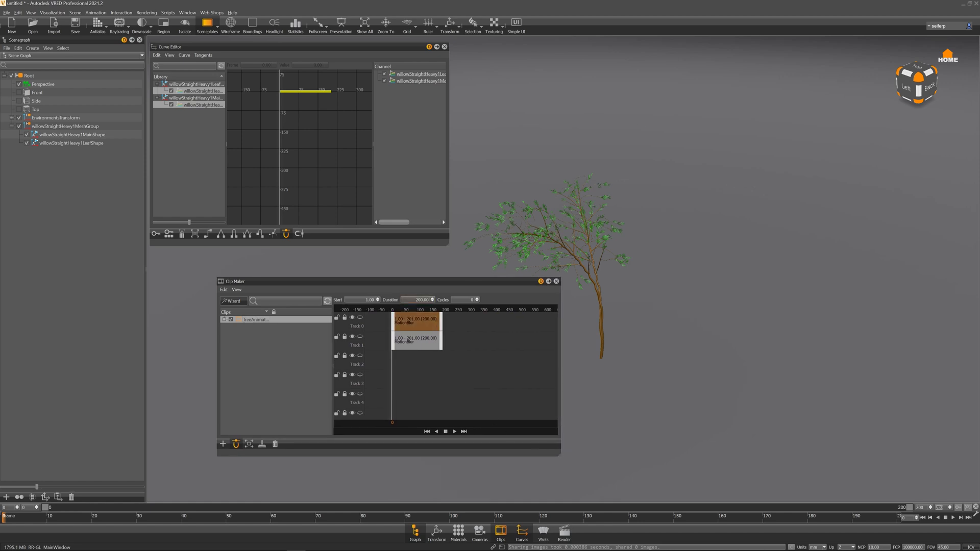
double_click(421, 300)
type("500")
key("Return")
left_click(427, 346)
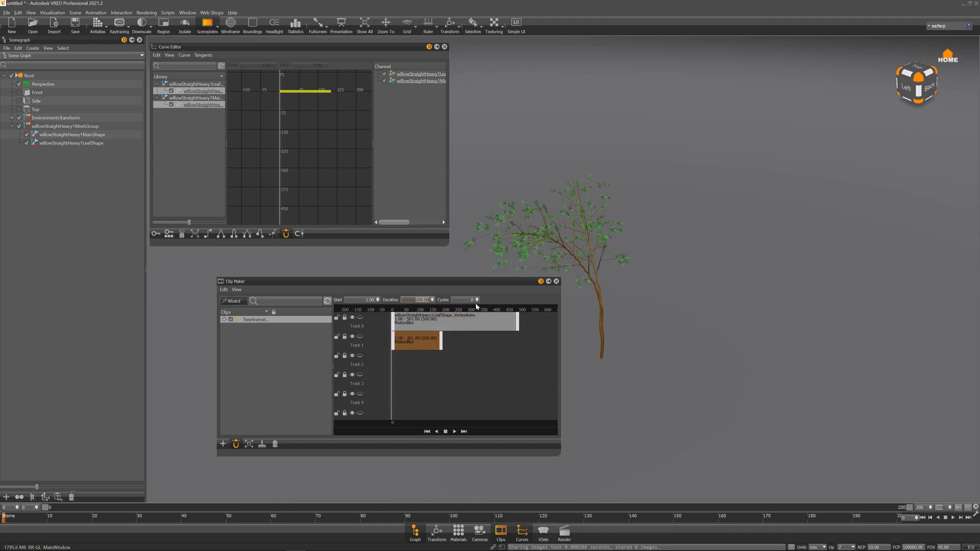
type("500")
key("Return")
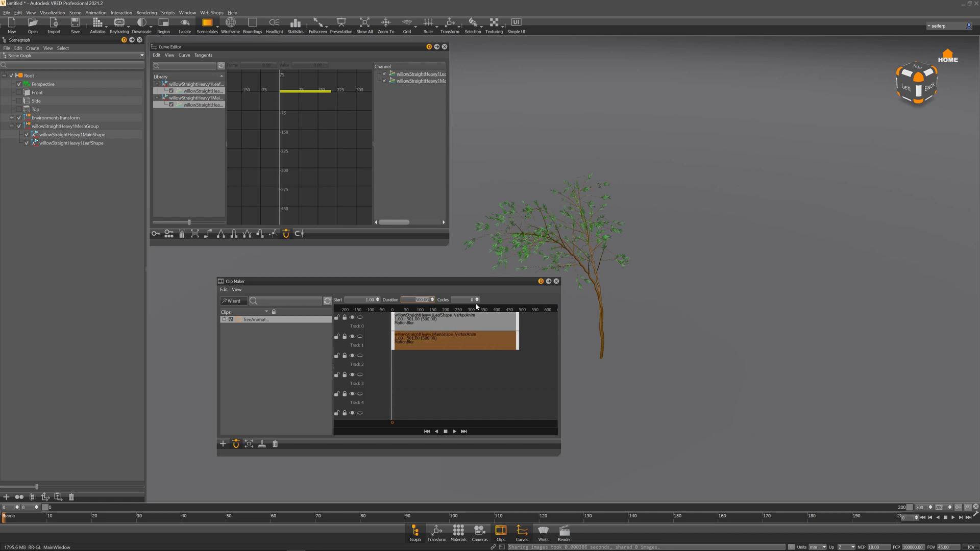
Step: Play the slowed-down TreeAnimation clip, check the tree's motion from a lower viewpoint and stop playback
left_click(456, 431)
left_click_drag(504, 286, 419, 291)
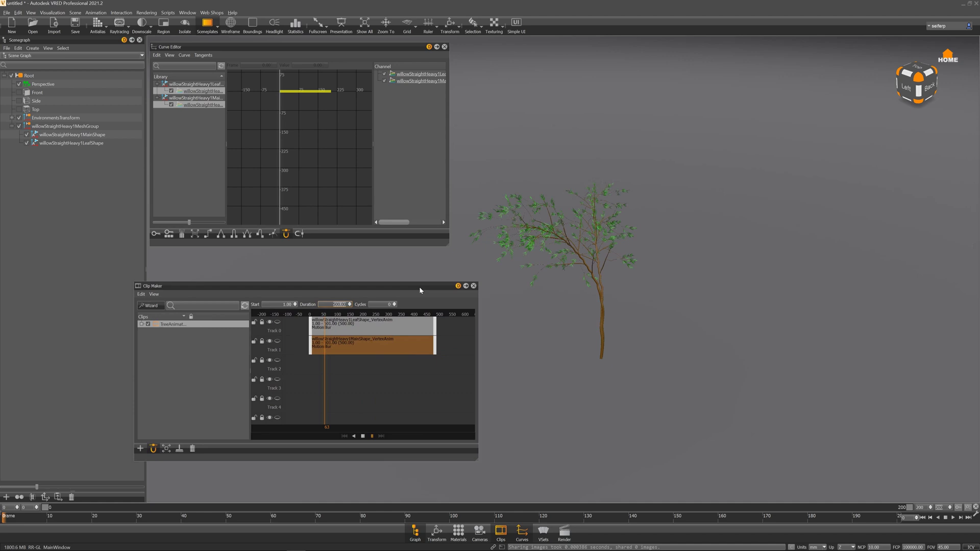
left_click_drag(642, 341, 635, 302)
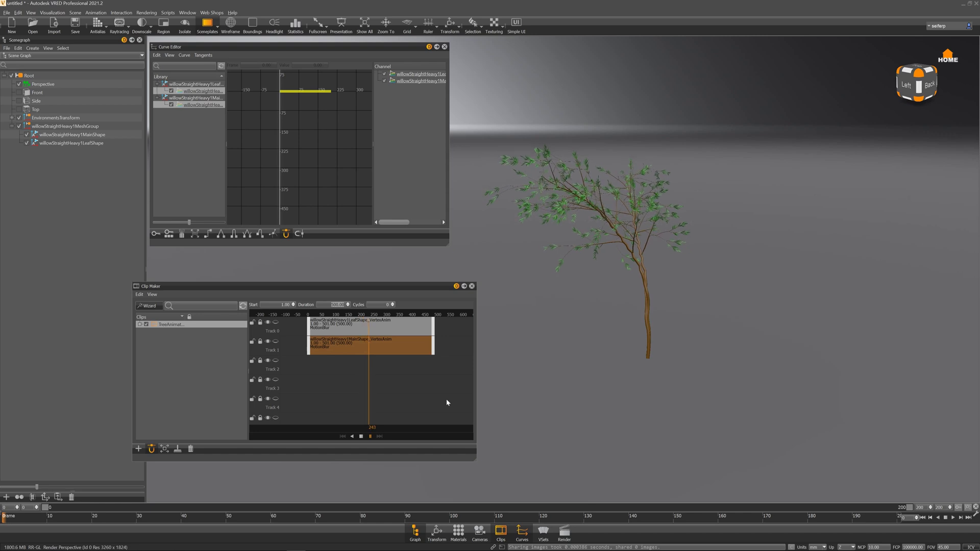
left_click(362, 437)
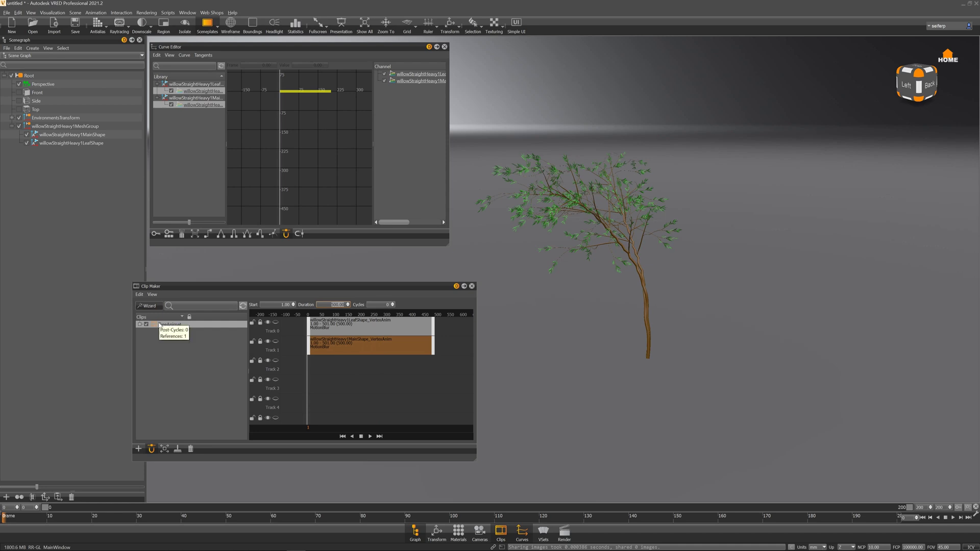
Step: Set the cycles for both animation blocks, then play the clip with the Curve Editor closed
left_click(336, 326)
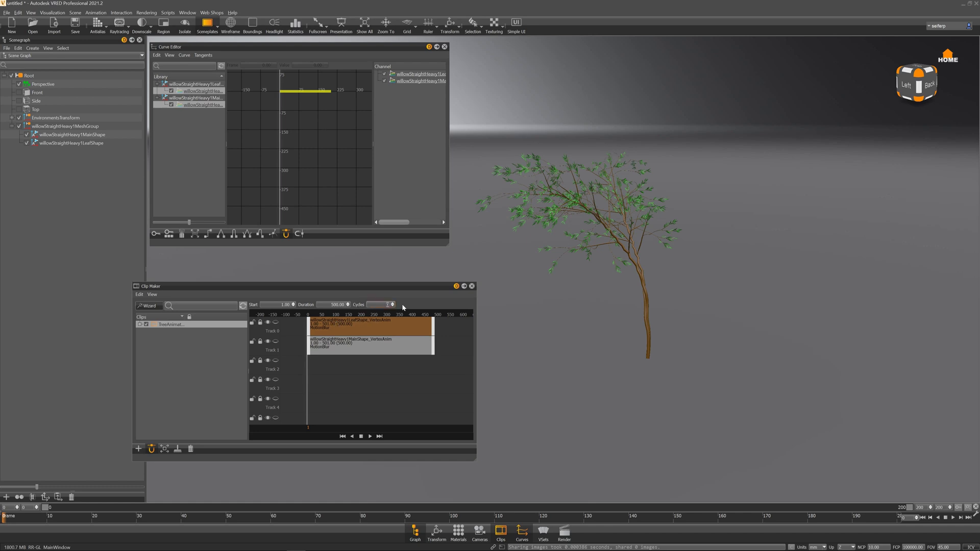
left_click(396, 338)
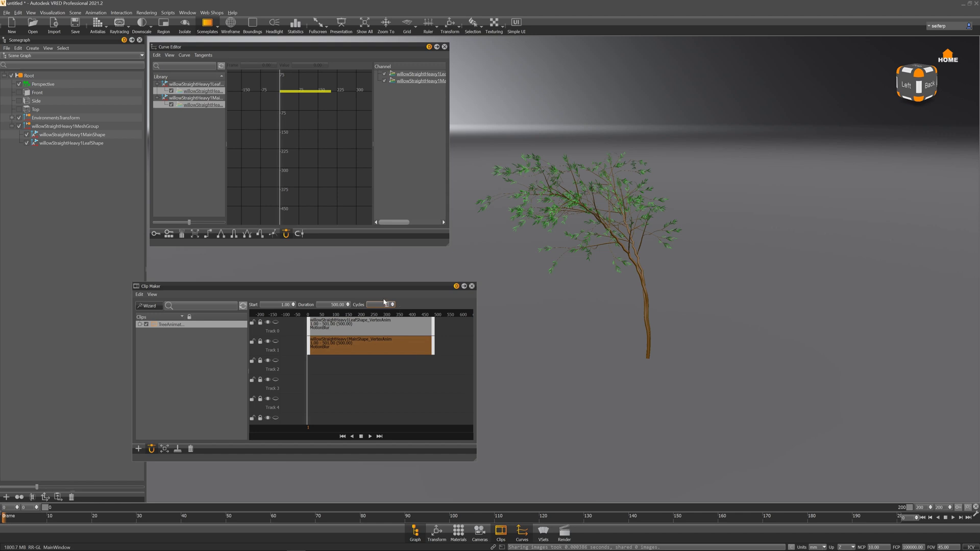
left_click(371, 437)
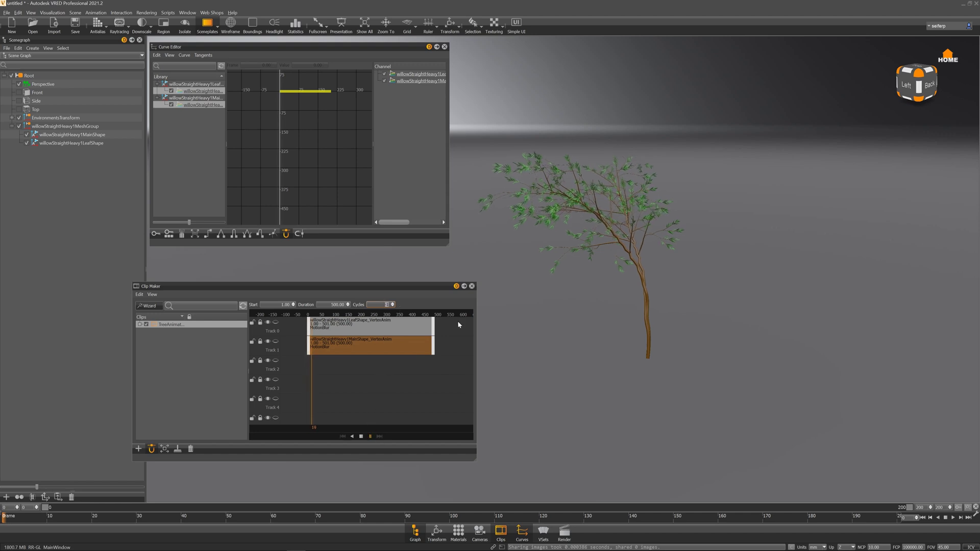
left_click(445, 46)
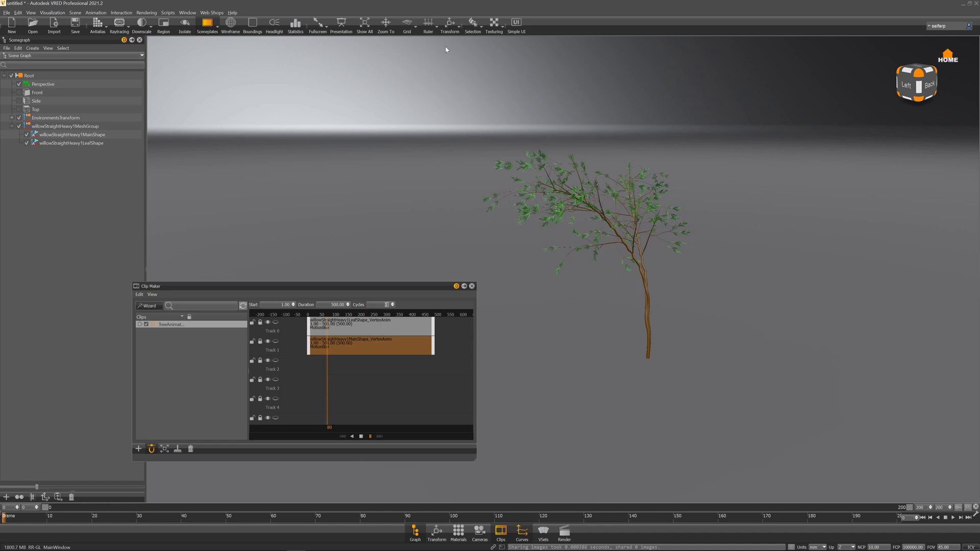
Step: Scale willowStraightHeavy1MeshGroup uniformly to about 5.1 with the Transform editor
left_click_drag(685, 363, 685, 335)
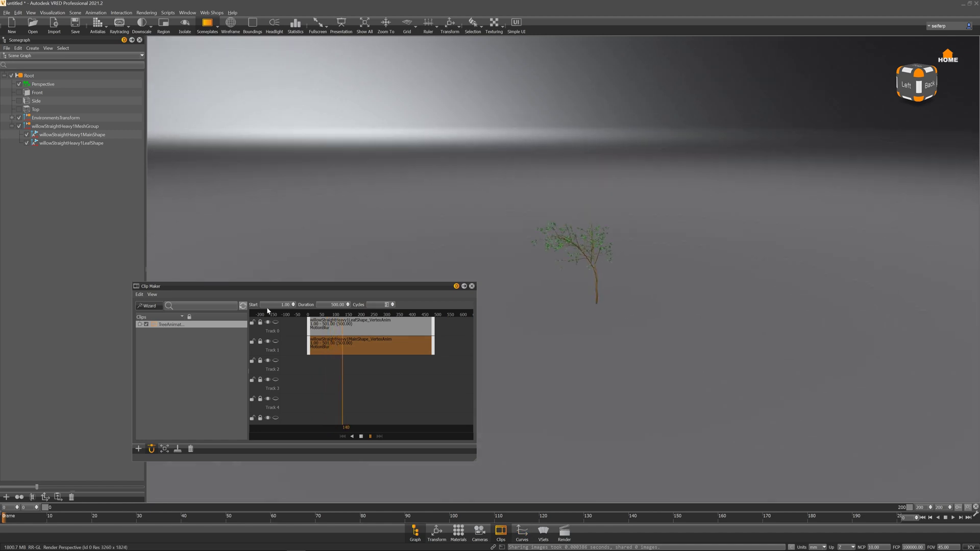
left_click(43, 128)
left_click(436, 533)
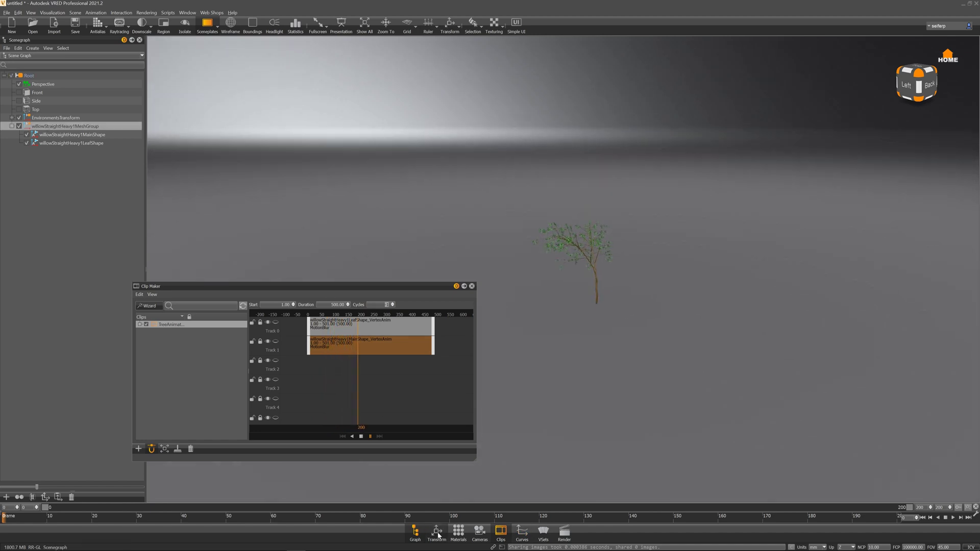
left_click_drag(383, 26, 311, 60)
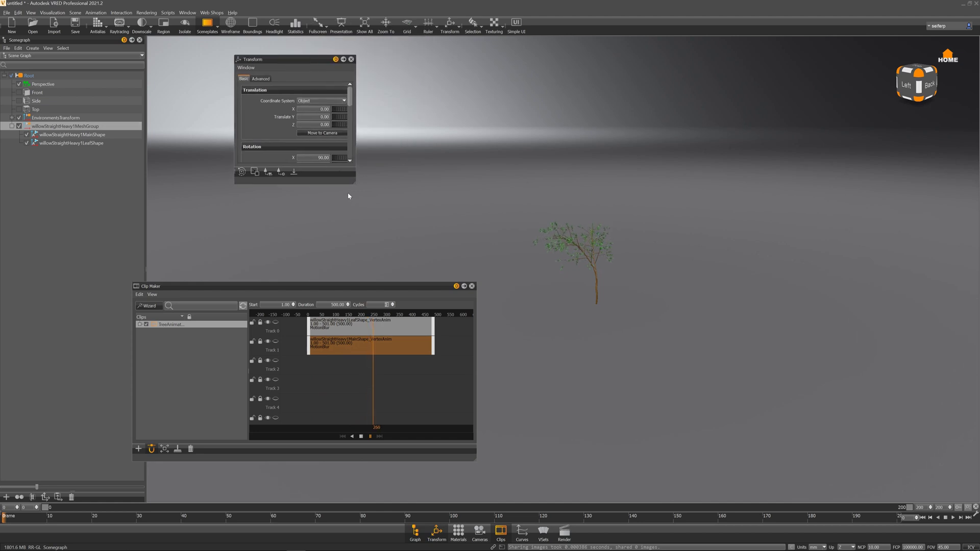
left_click_drag(354, 182, 475, 259)
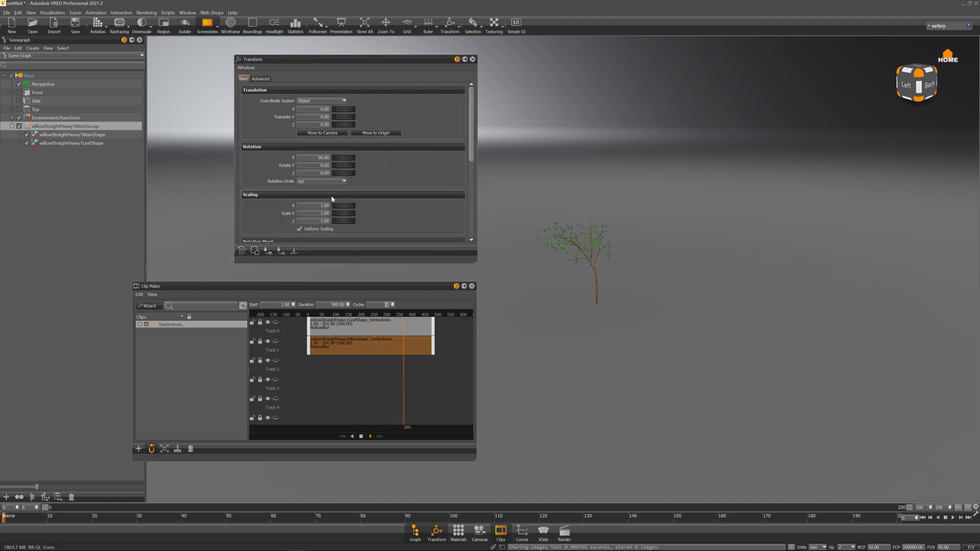
left_click_drag(345, 207, 704, 211)
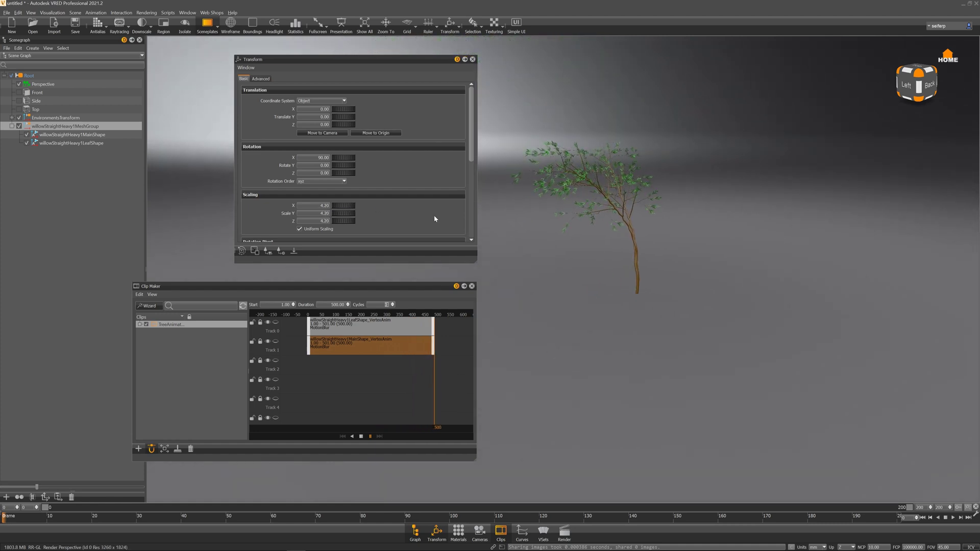
left_click_drag(347, 204, 479, 64)
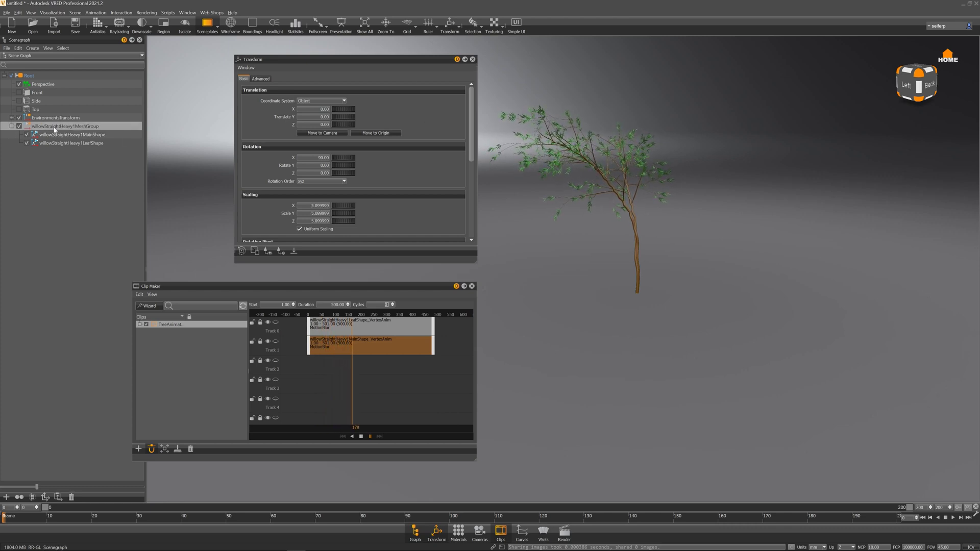
Step: Duplicate the tree group, move the copy about 55.6 along X, rotate it to about 41° in Z and play the timeline
key("ctrl+d")
left_click(450, 24)
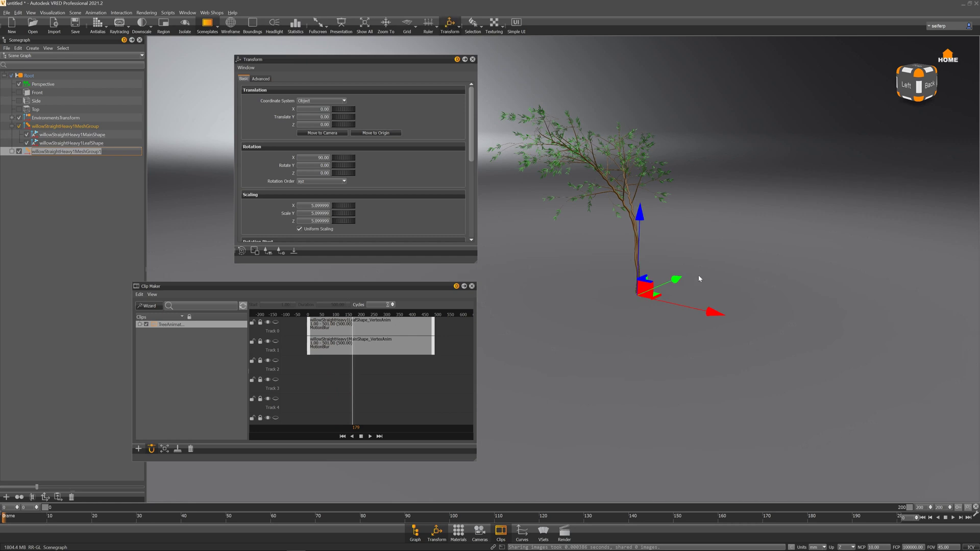
left_click_drag(717, 316, 831, 407)
key("r")
key("e")
left_click(952, 518)
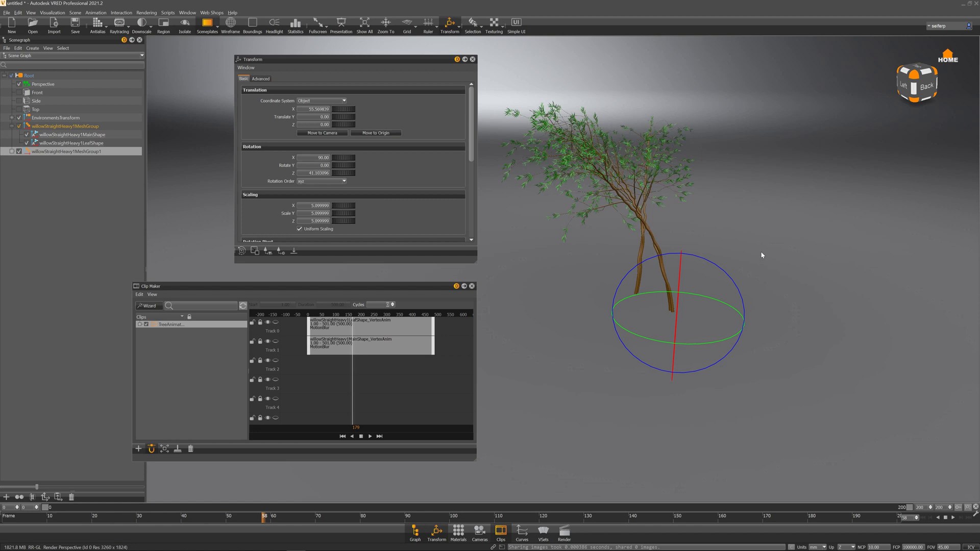
Step: Duplicate the original willowStraightHeavy1MeshGroup two more times and clear the selection
left_click(12, 126)
left_click(39, 127)
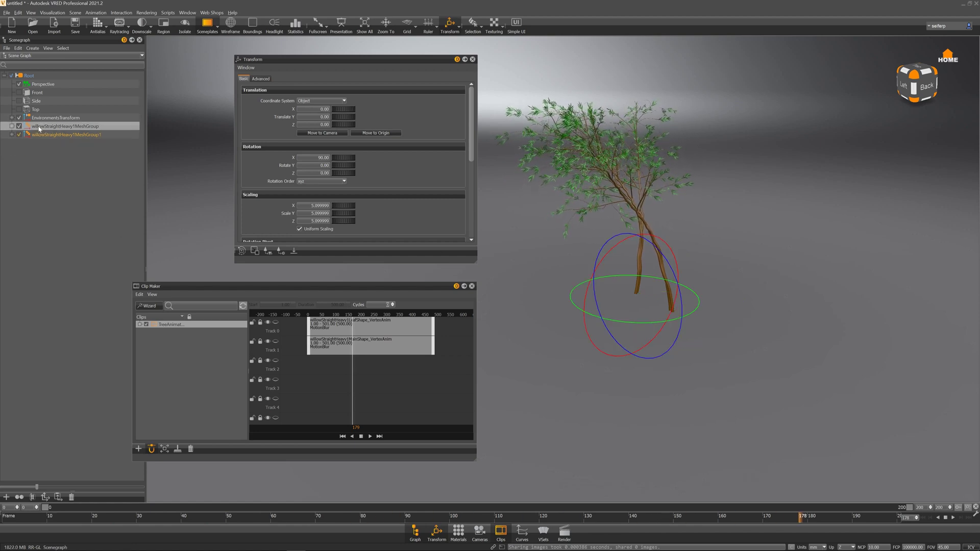
key("ctrl+d")
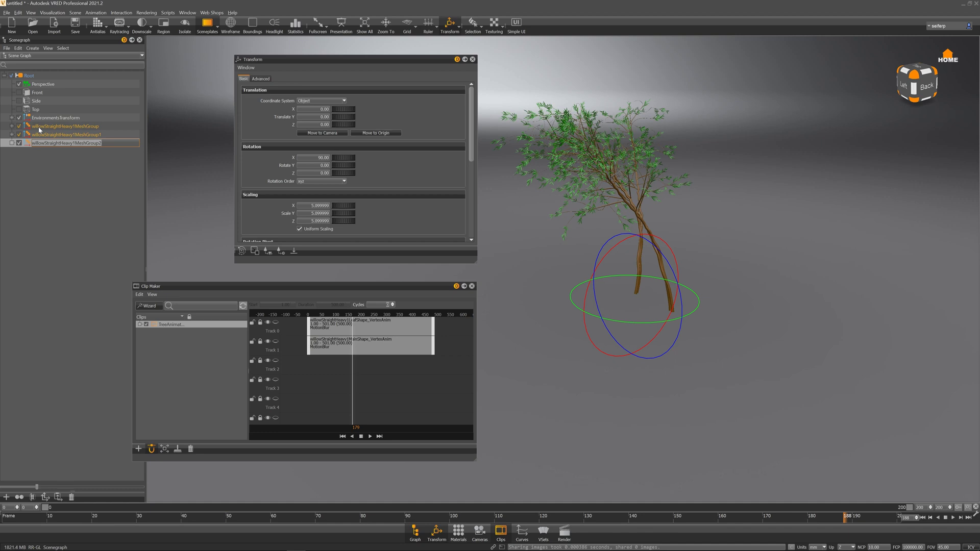
left_click(45, 129)
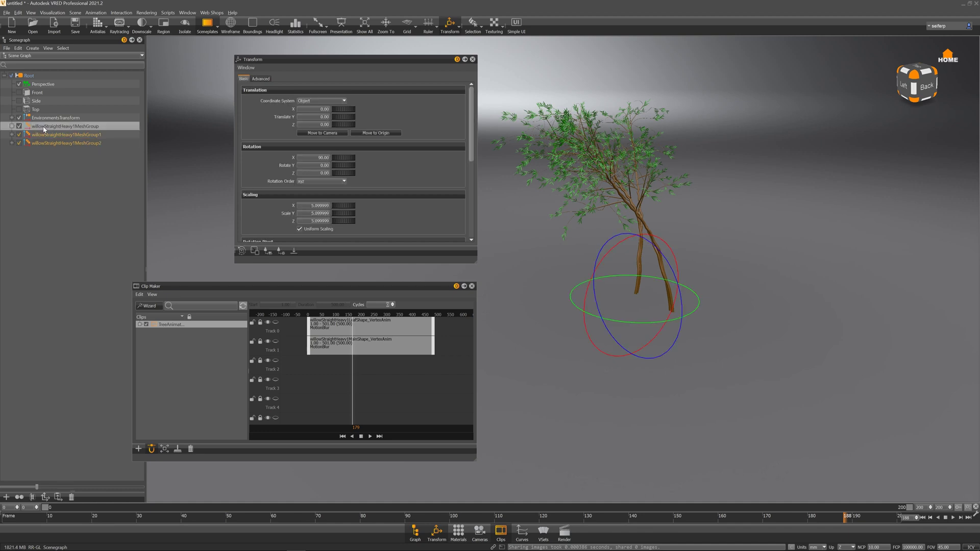
key("ctrl+d")
left_click(32, 190)
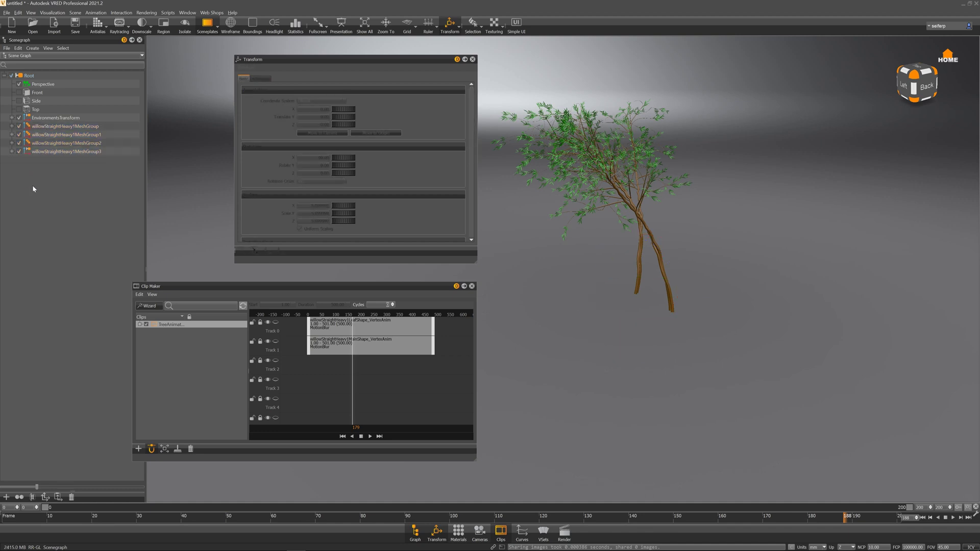
Step: Reopen the Curve Editor and add the last-listed leaf and trunk vertex animations to the TreeAnimation clip
left_click(521, 532)
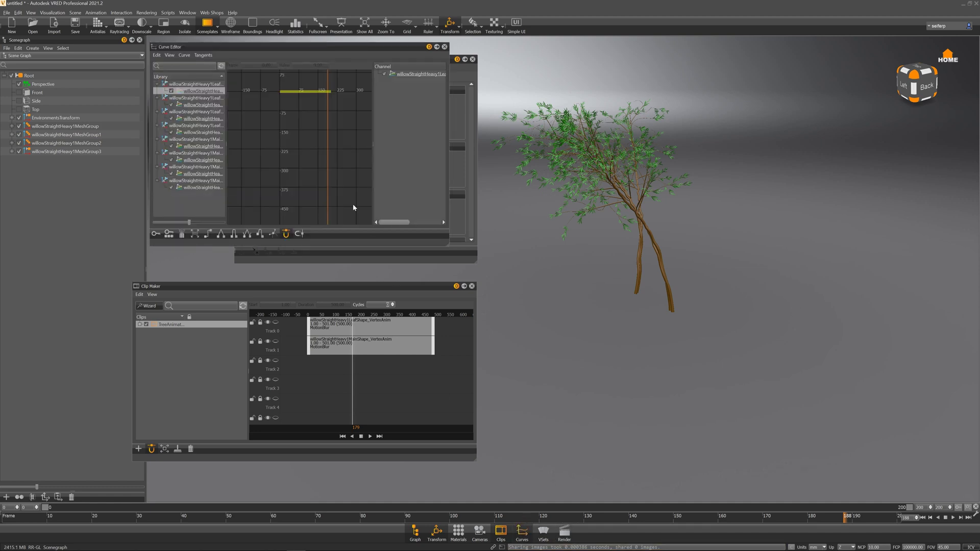
left_click_drag(260, 47, 279, 53)
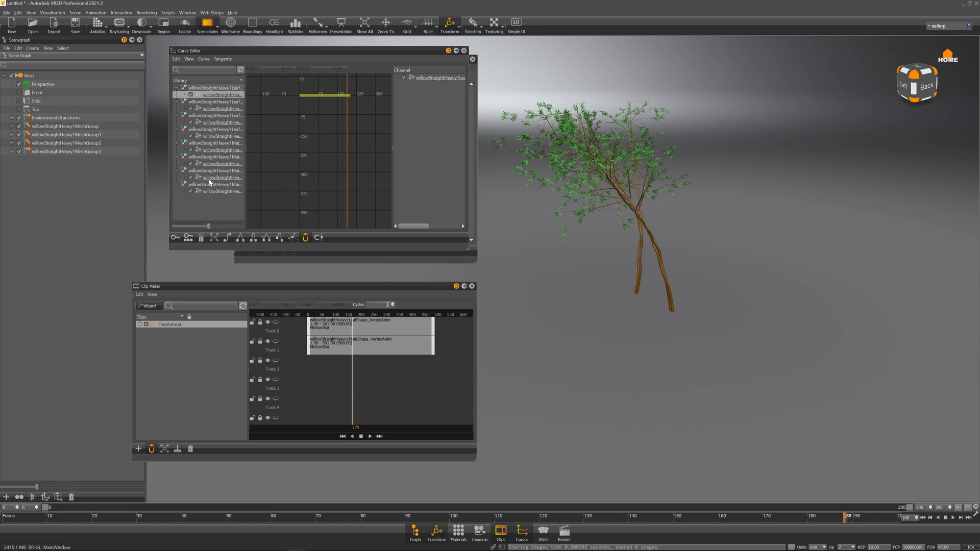
left_click(223, 192)
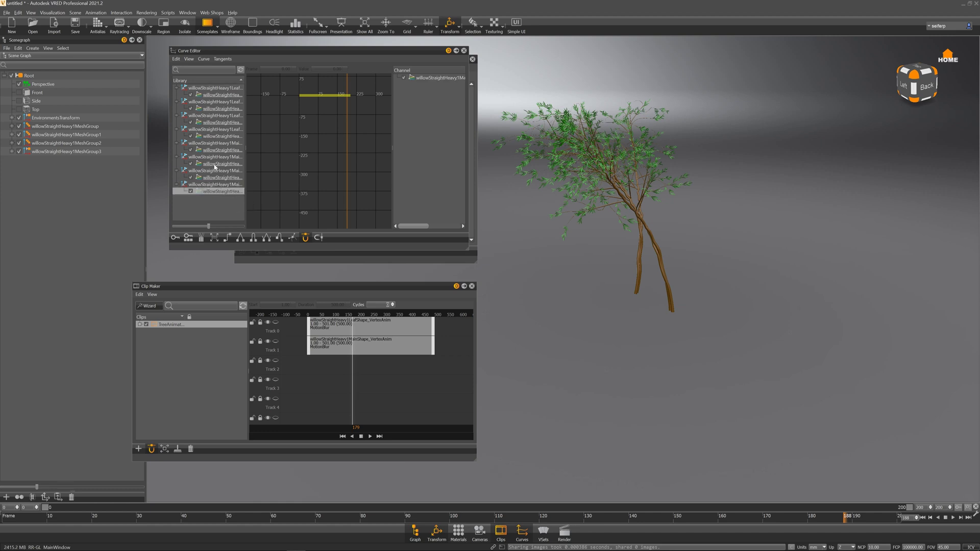
left_click(215, 138, "ctrl")
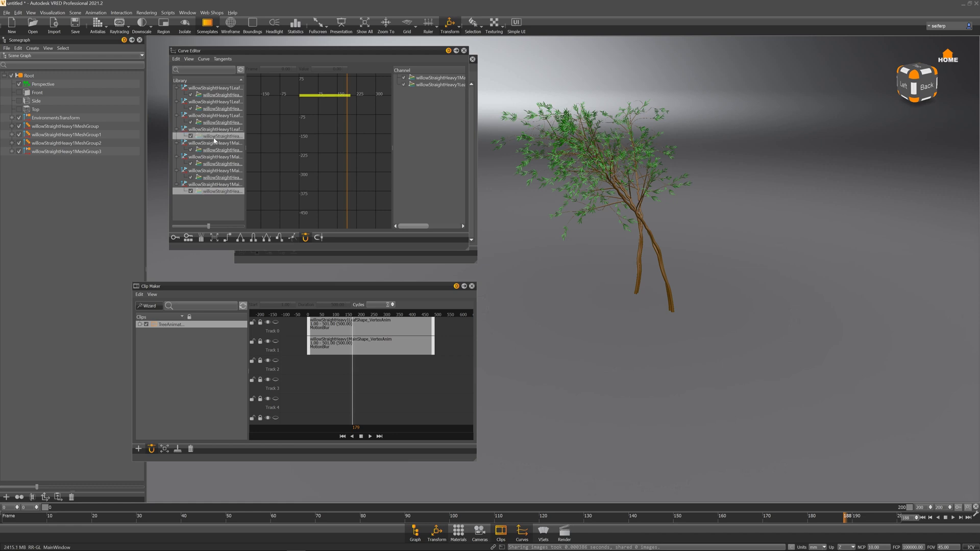
left_click(140, 324)
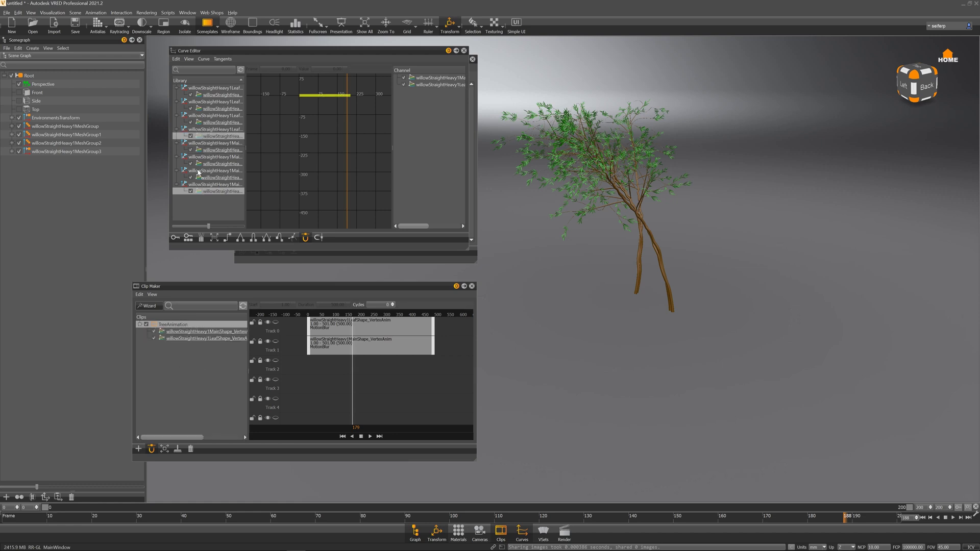
left_click_drag(184, 334, 182, 327)
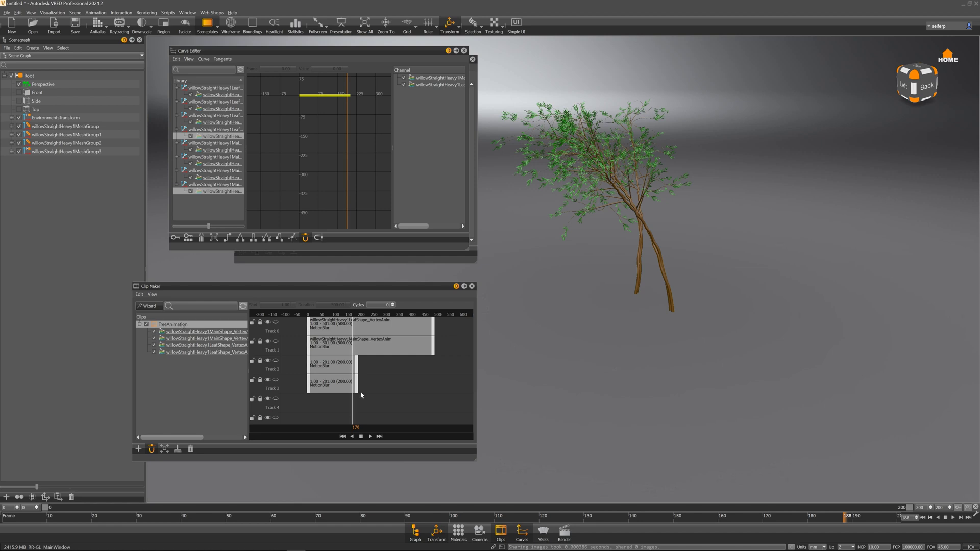
Step: Set the duration of the two newly added leaf and trunk blocks on Track 2 and Track 3 to 500
left_click(326, 366)
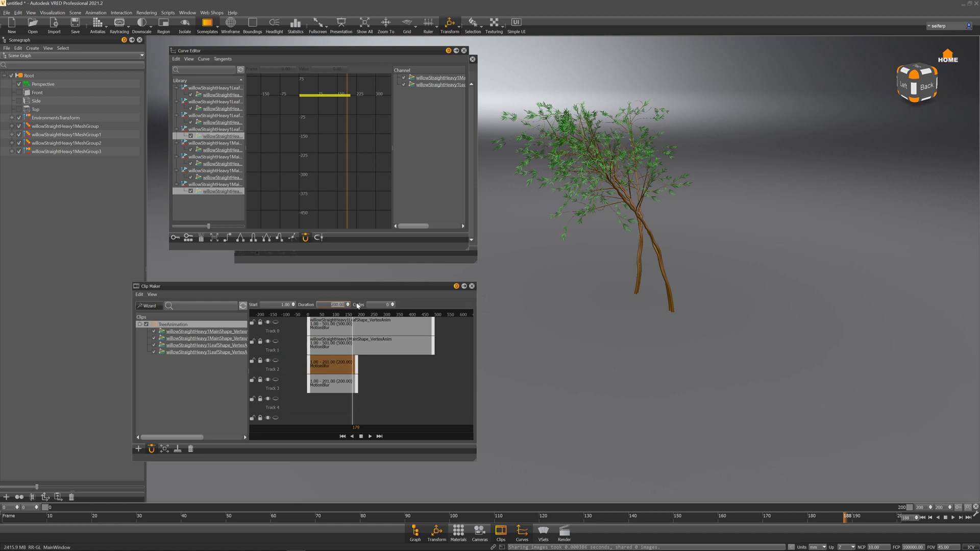
type("500")
key("Return")
left_click(331, 387)
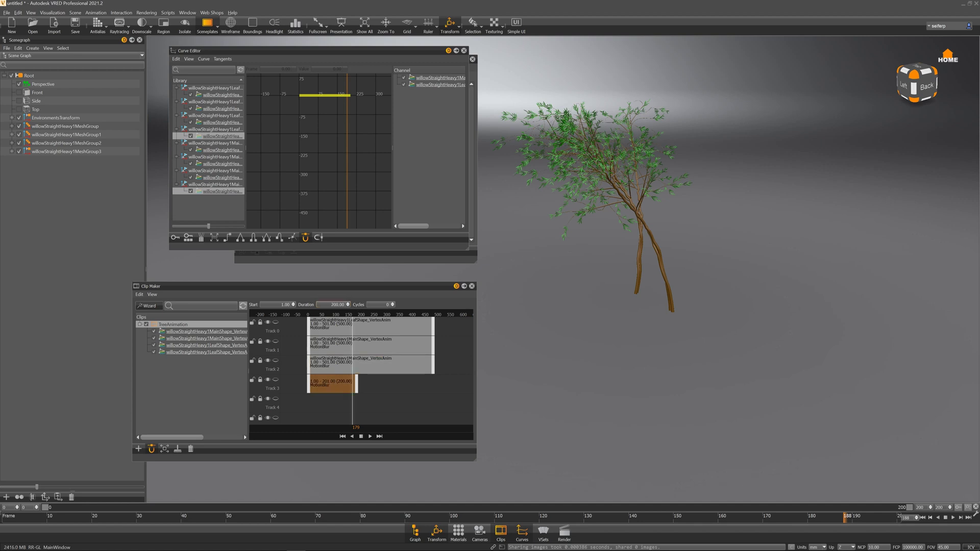
key("Return")
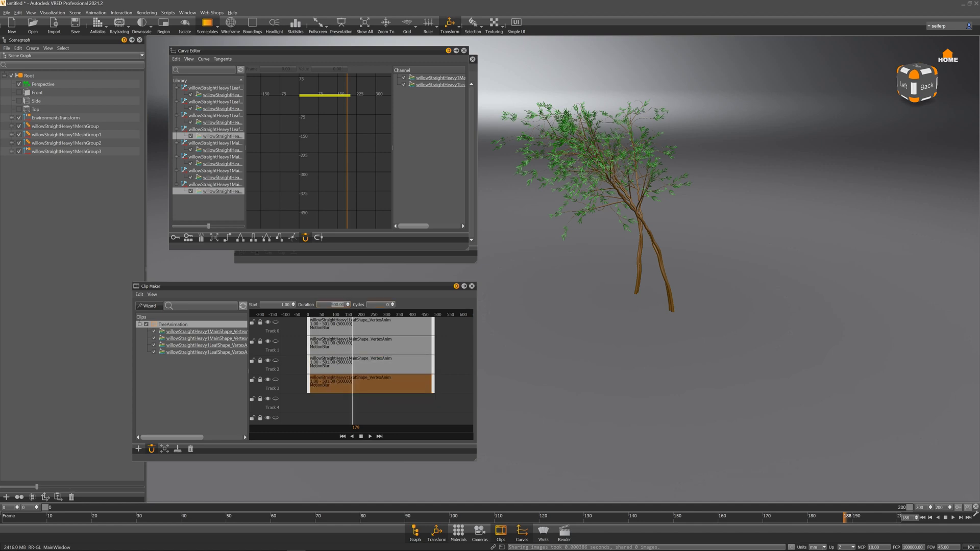
Step: Shift the Track 2 and Track 3 blocks together to start at about 195, set their cycles to 1 and play the clip
left_click(341, 366)
left_click(372, 380, "ctrl")
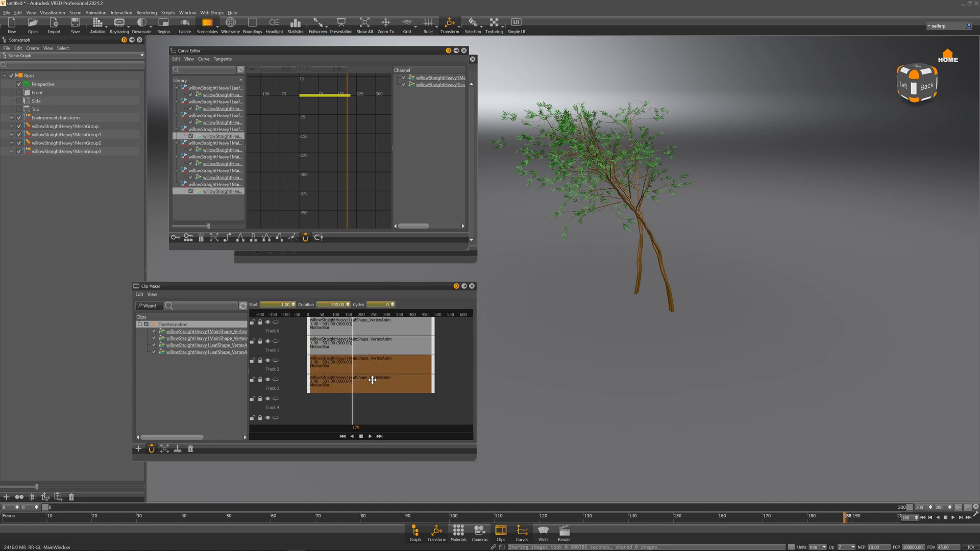
left_click_drag(366, 364, 416, 364)
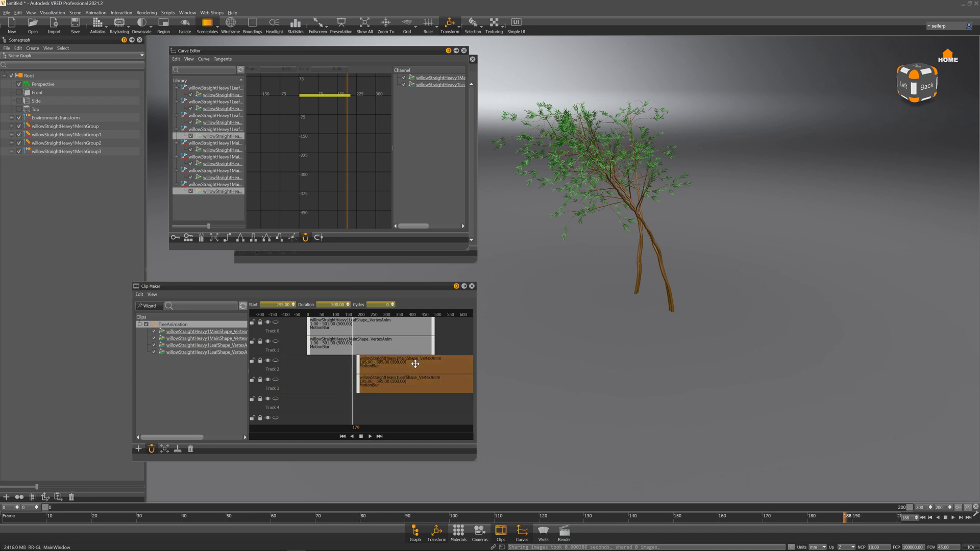
left_click(393, 304)
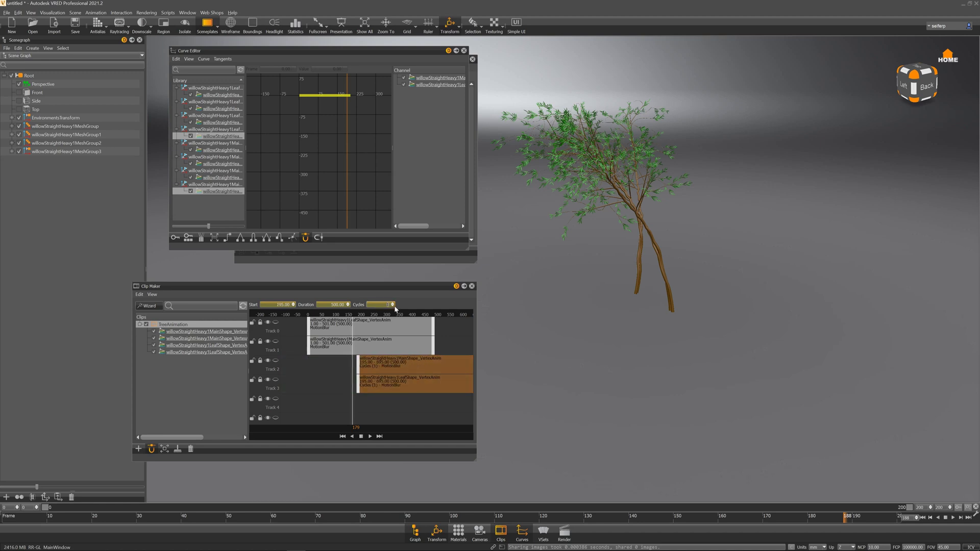
left_click(370, 436)
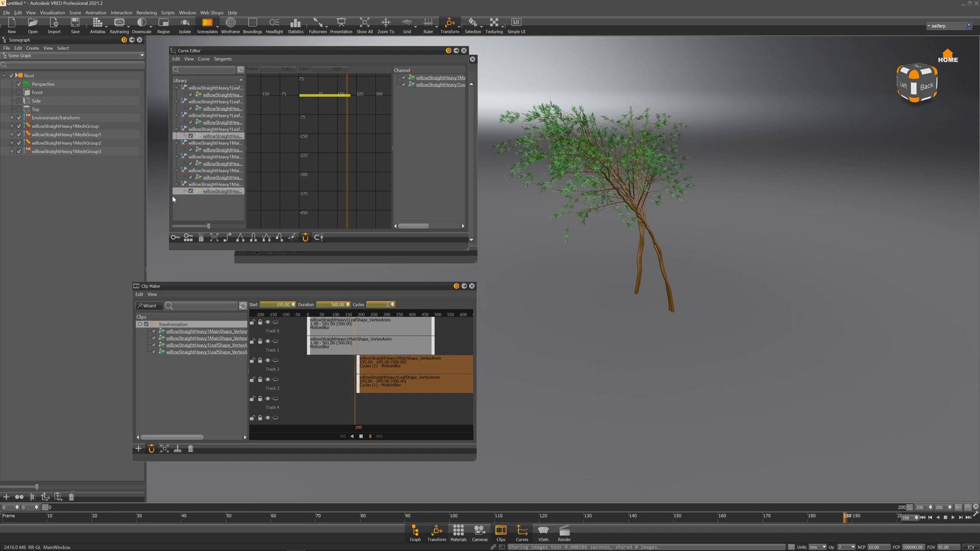
Step: Move willowStraightHeavy1MeshGroup3 and willowStraightHeavy1MeshGroup2 apart from the other trees and hide the transform manipulator
left_click(85, 152)
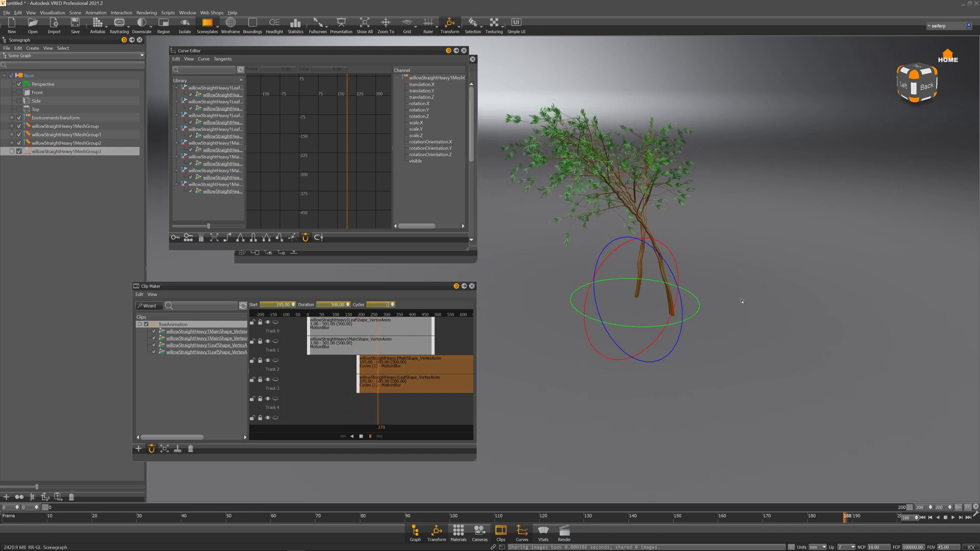
left_click_drag(689, 283, 717, 278)
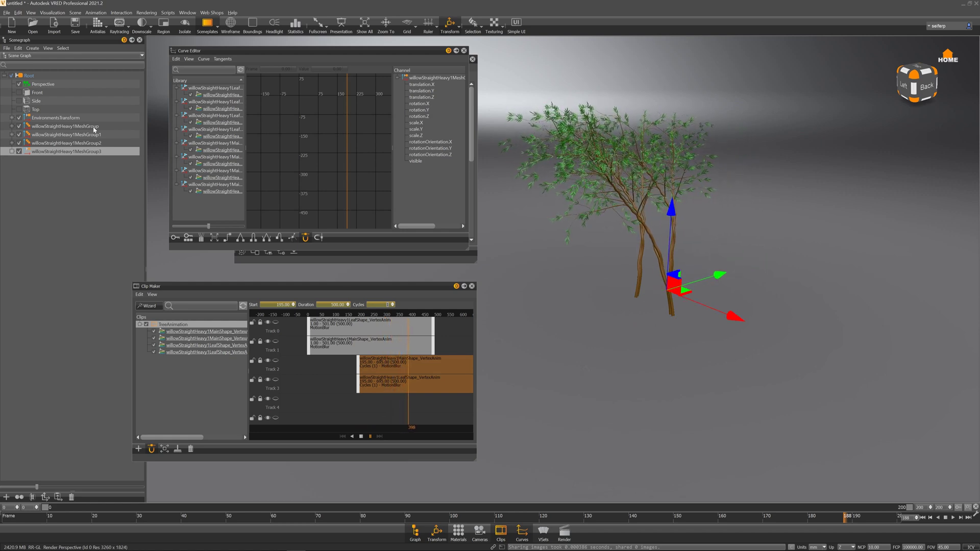
left_click(75, 144)
left_click_drag(698, 326, 717, 350)
key("e")
left_click_drag(829, 291, 702, 304)
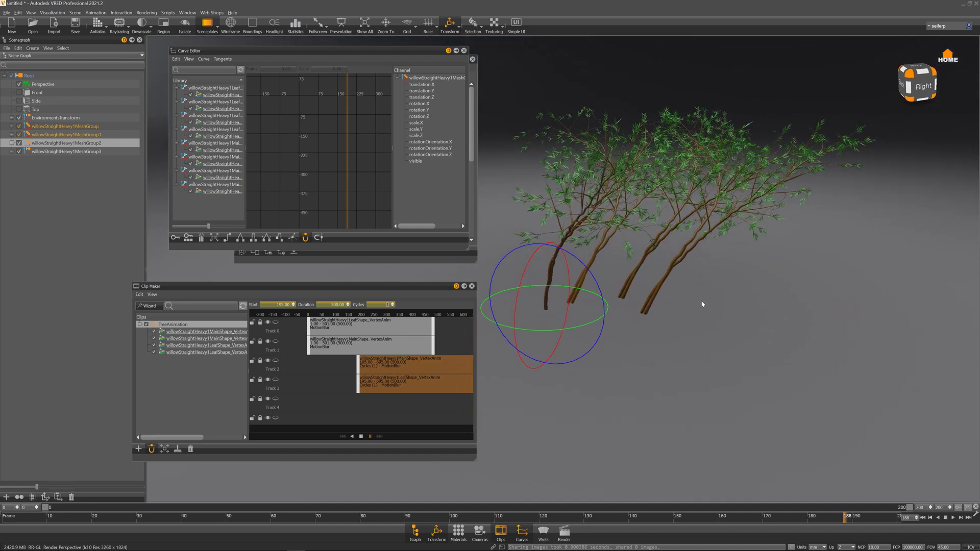
left_click(450, 23)
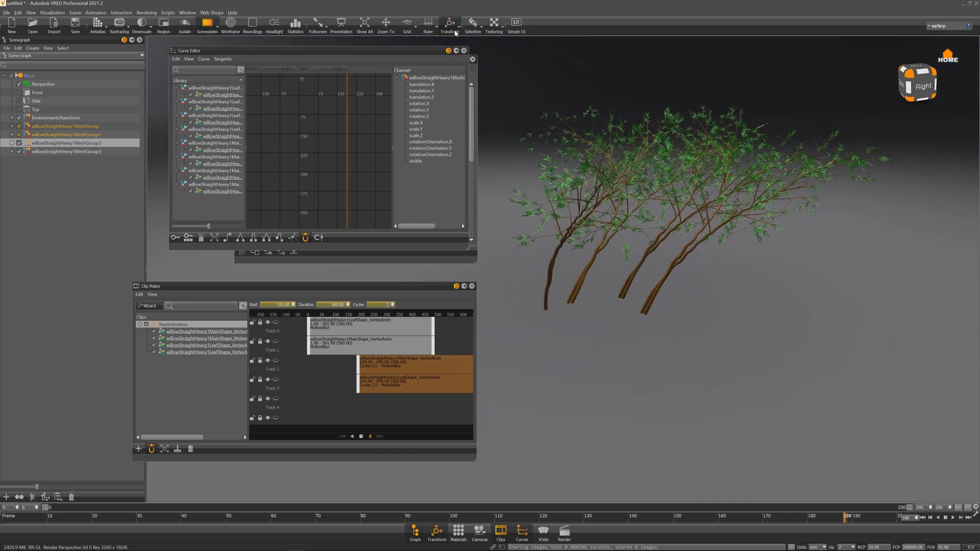